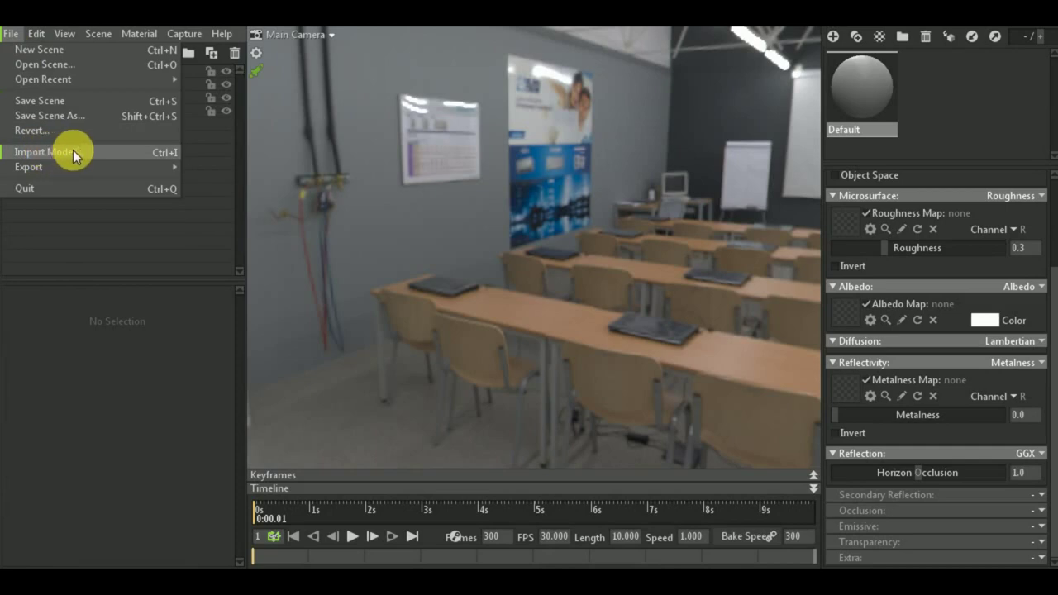
Import Untitled.obj from the 1.textures folder and orbit around the pump bottle
click(72, 151)
click(195, 65)
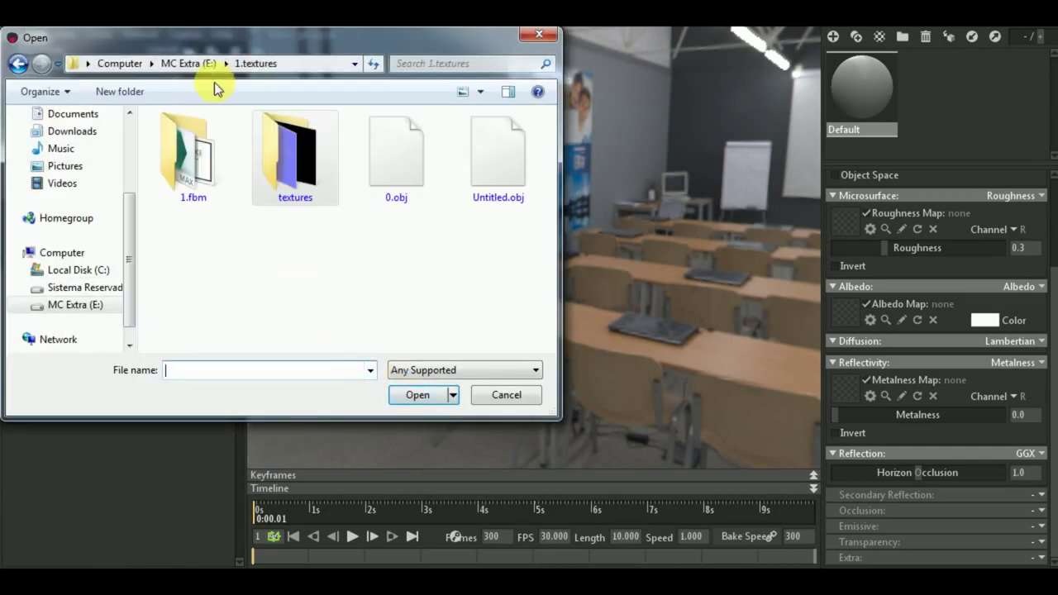
click(497, 181)
click(425, 395)
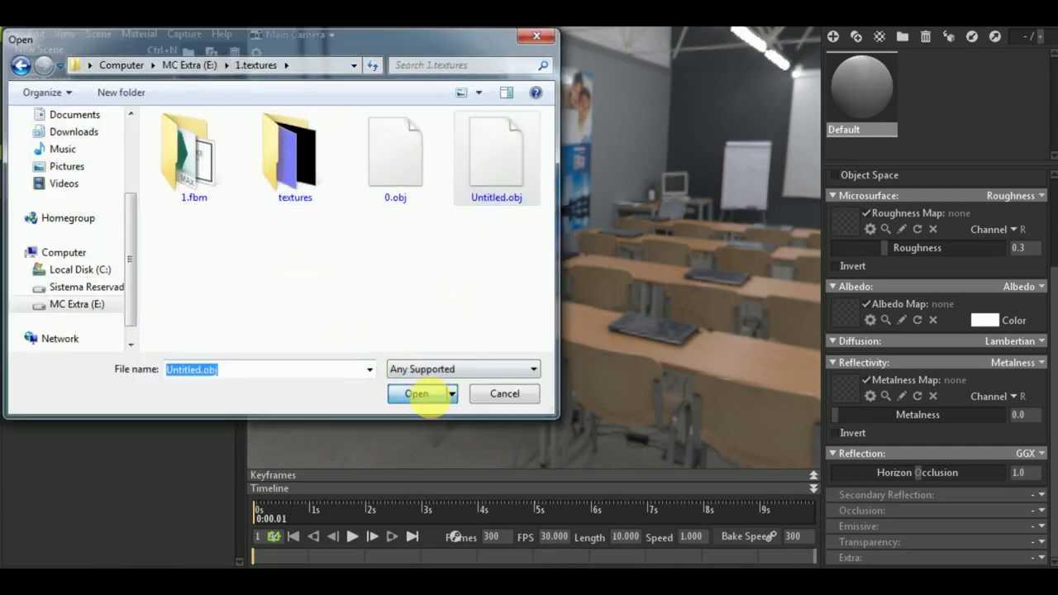
mouse_move(447, 357)
mouse_down()
mouse_move(630, 319)
mouse_move(629, 285)
mouse_move(616, 331)
mouse_move(634, 325)
mouse_up()
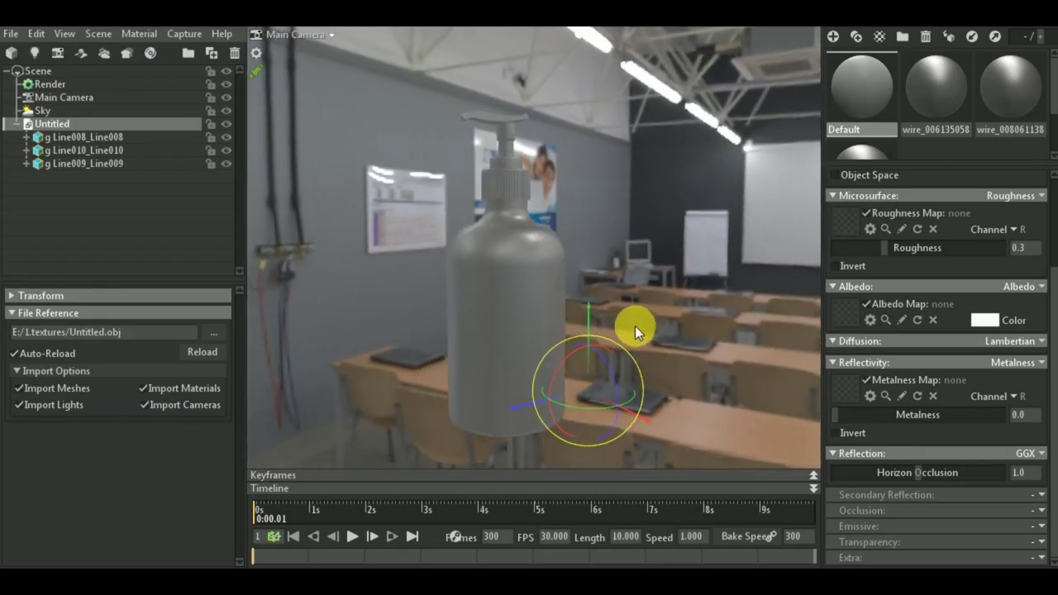
Rename the three Line mesh groups in the scene tree to base, tube and top
click(136, 137)
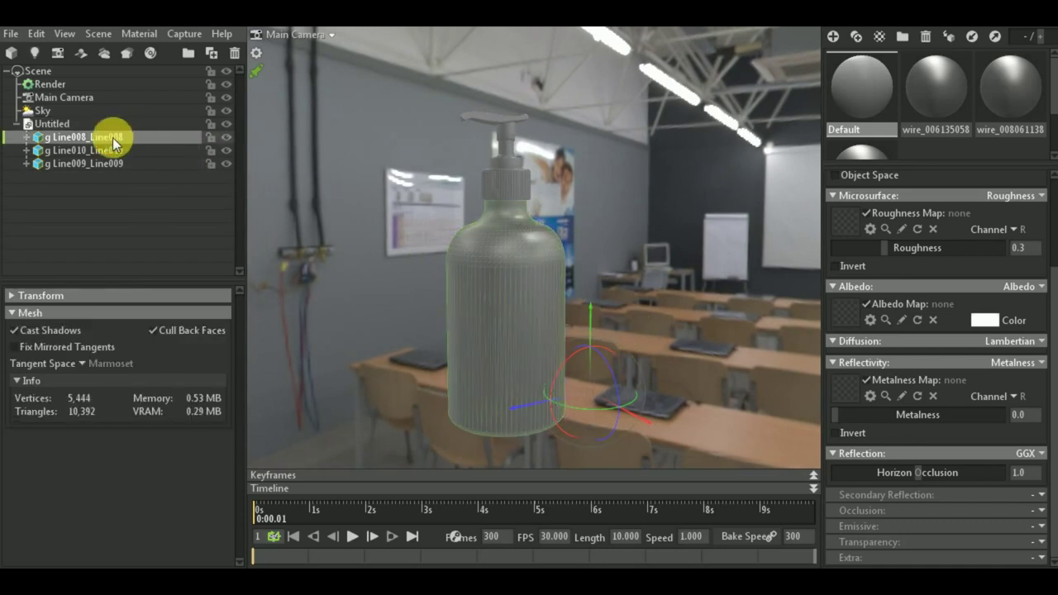
double_click(111, 139)
text(bas)
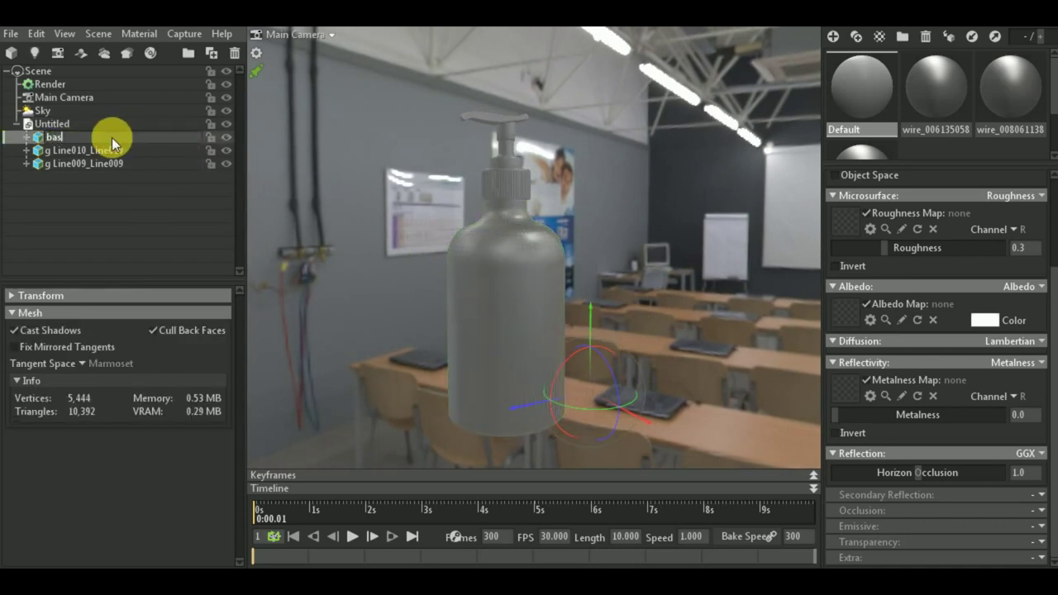
text(e)
click(107, 155)
click(107, 149)
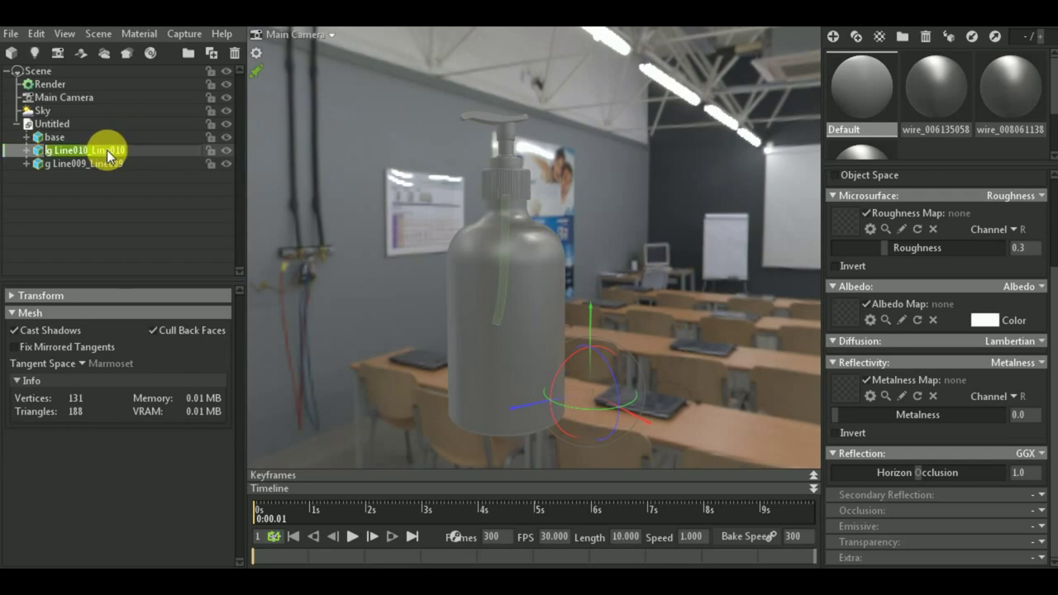
text(tube)
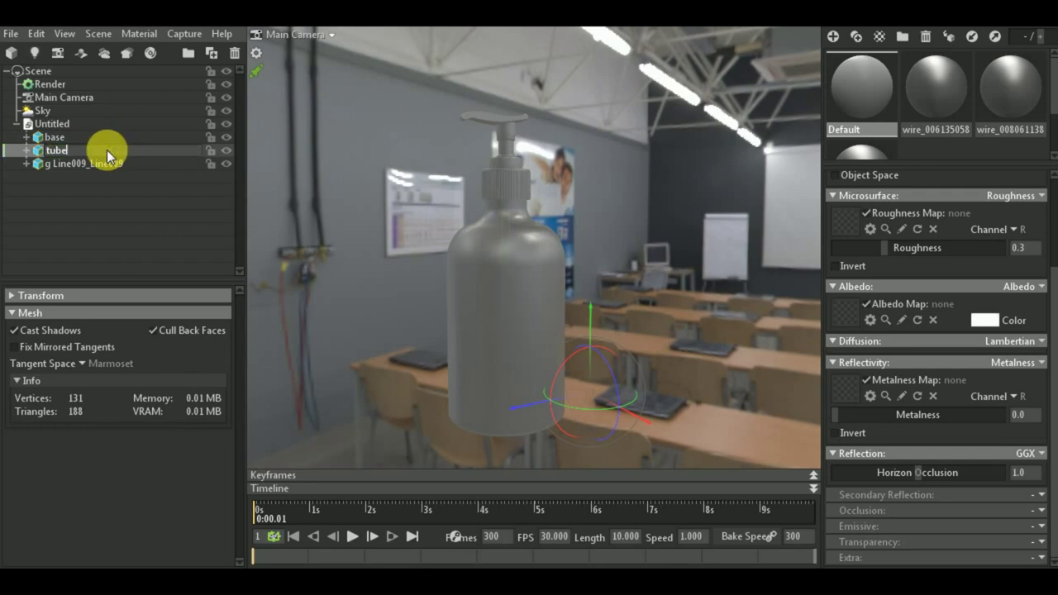
click(107, 161)
click(109, 163)
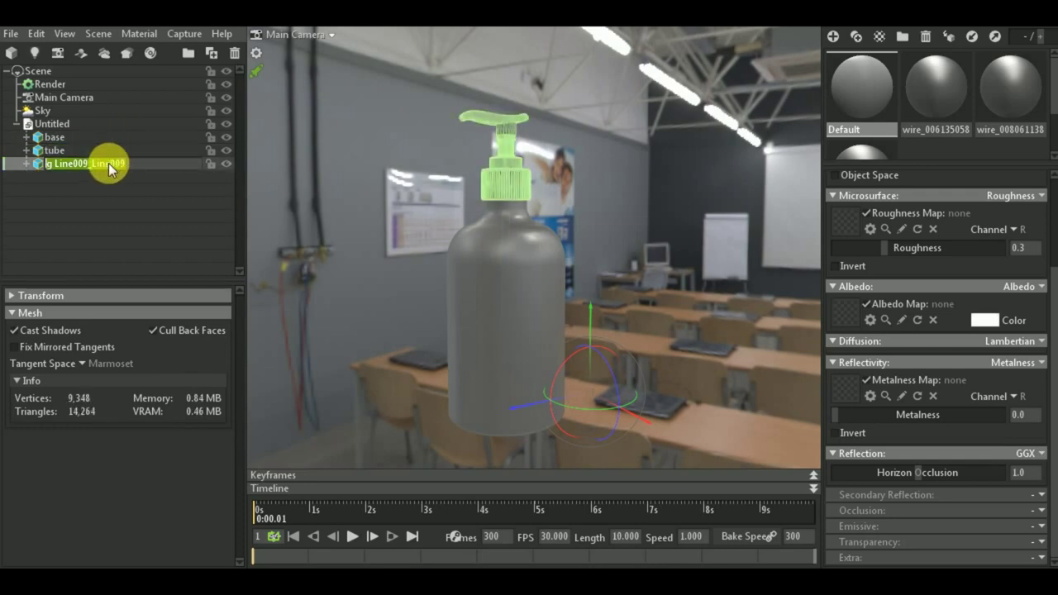
text(top)
key(Return)
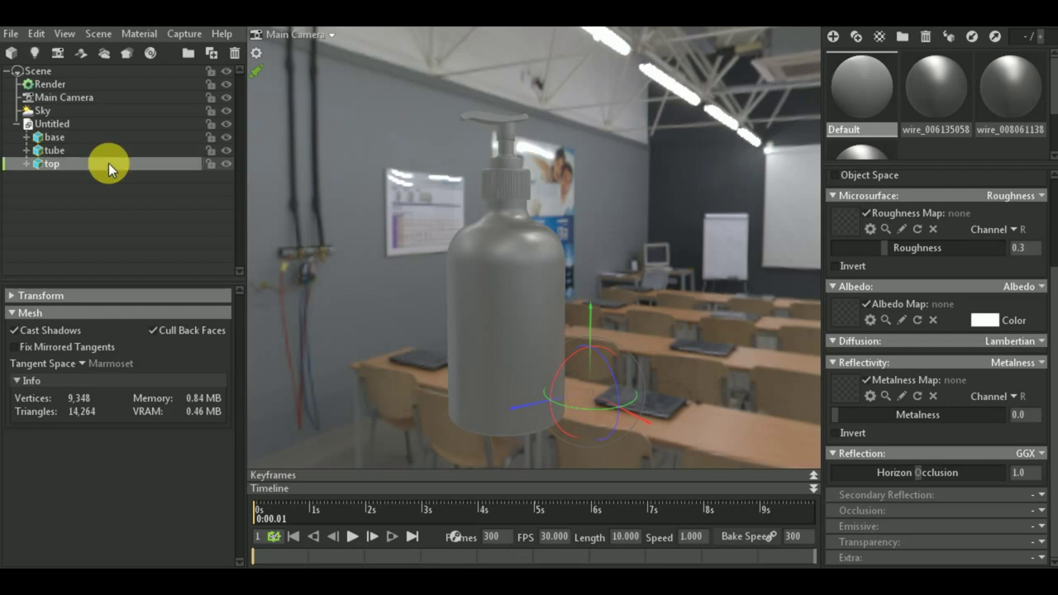
click(105, 137)
Delete the three wire_ materials from the library so only Default is left
right_click(939, 82)
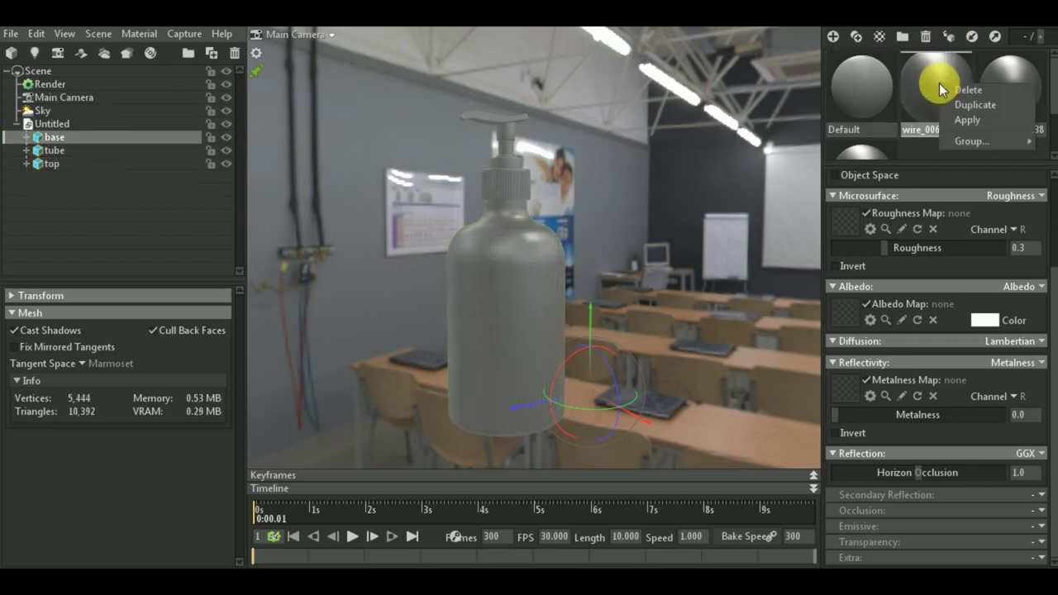
click(944, 87)
right_click(942, 84)
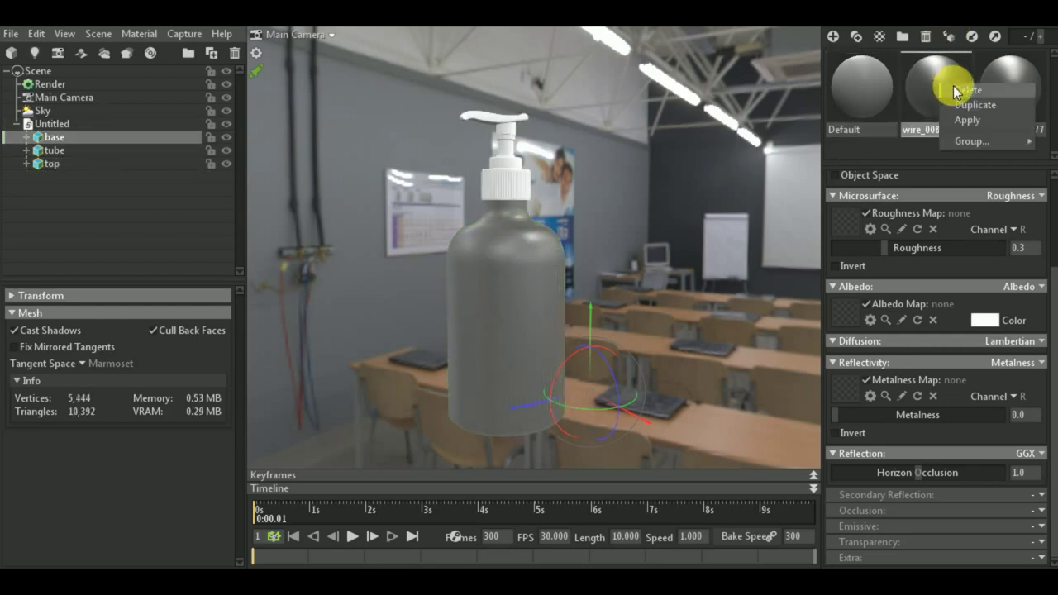
click(964, 86)
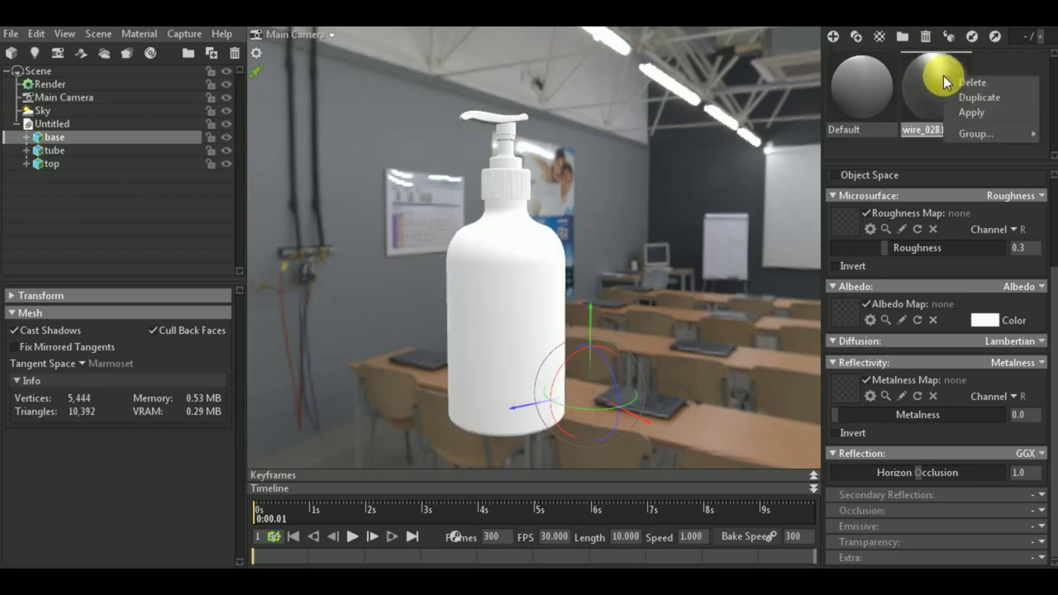
right_click(942, 76)
click(958, 79)
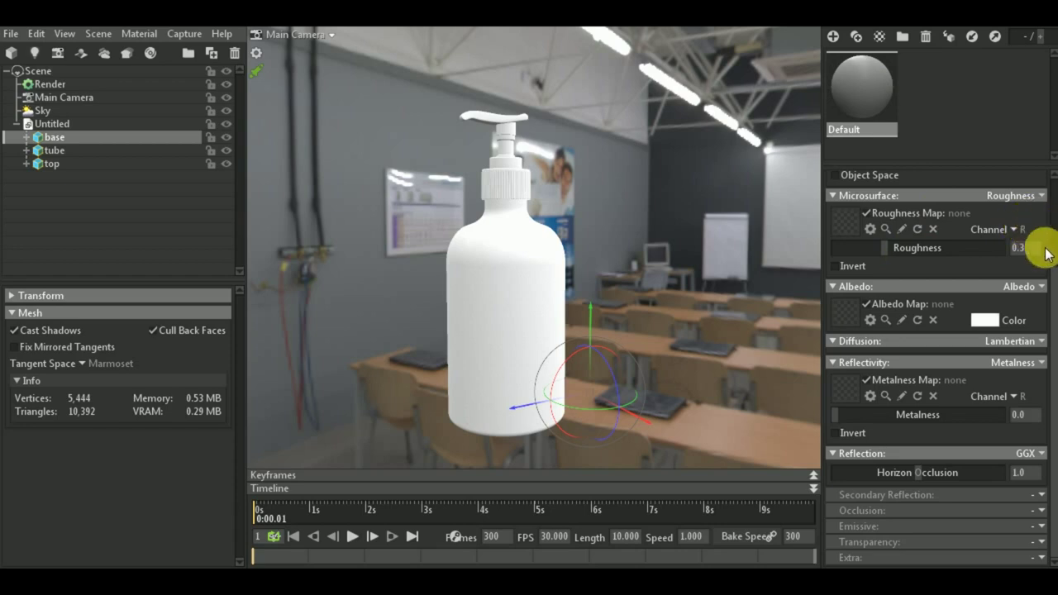
scroll(1038, 247, up, 3)
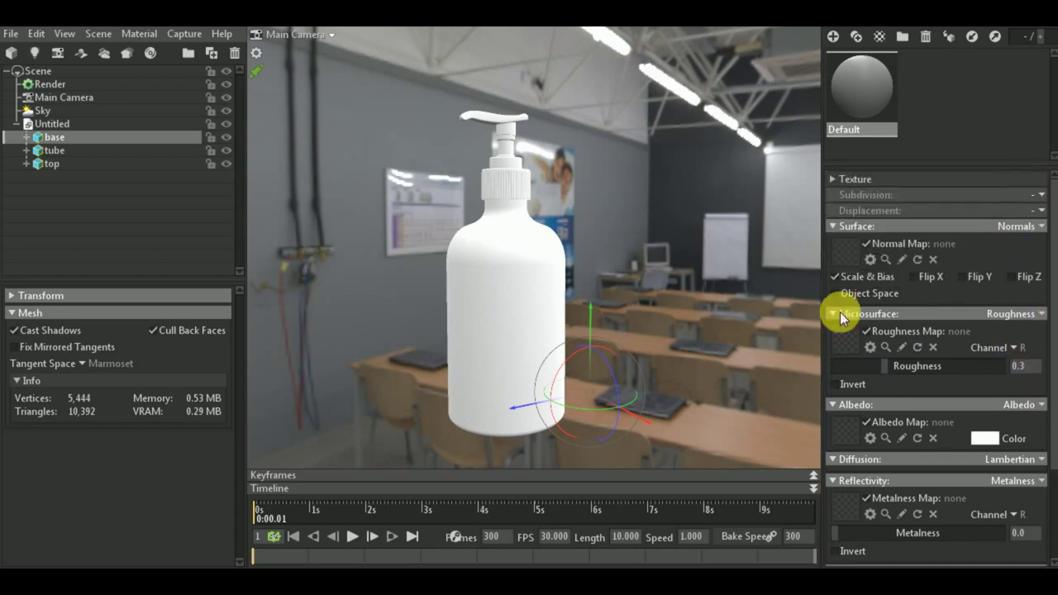
Load base_Normal_DirectX, base_Roughness, base_Base_Color and base_Metallic into Default's normal, roughness, albedo and metalness slots
key(alt+Tab)
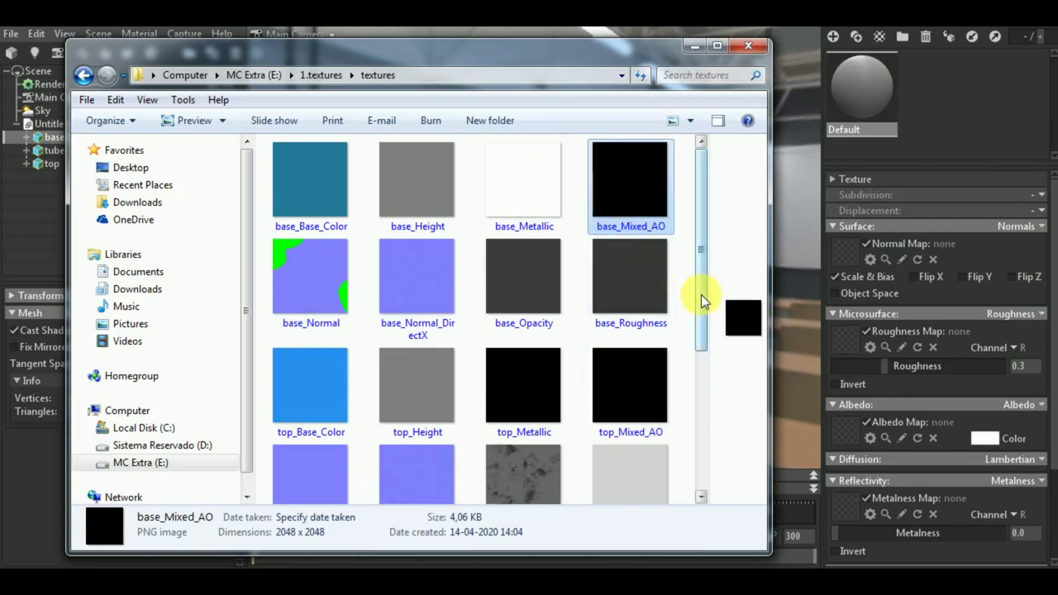
drag(413, 273, 855, 260)
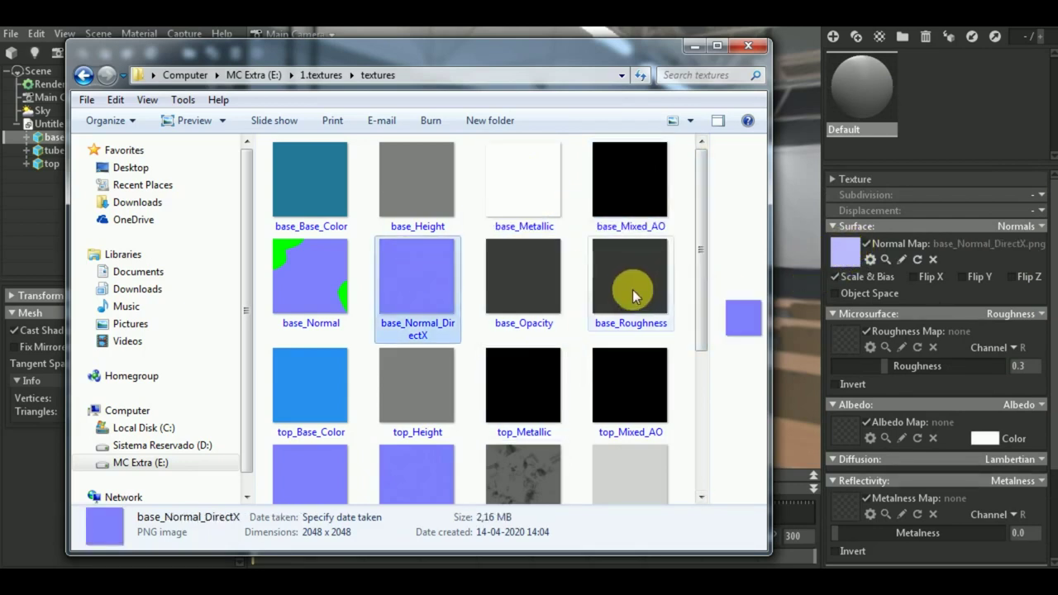
drag(632, 285, 843, 344)
drag(310, 186, 823, 424)
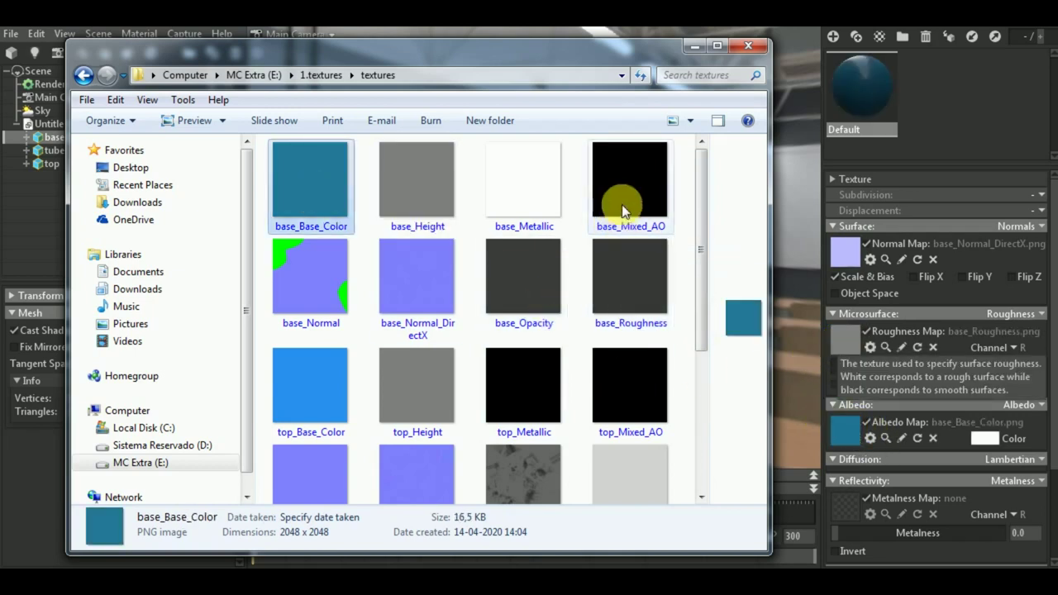
drag(528, 202, 845, 505)
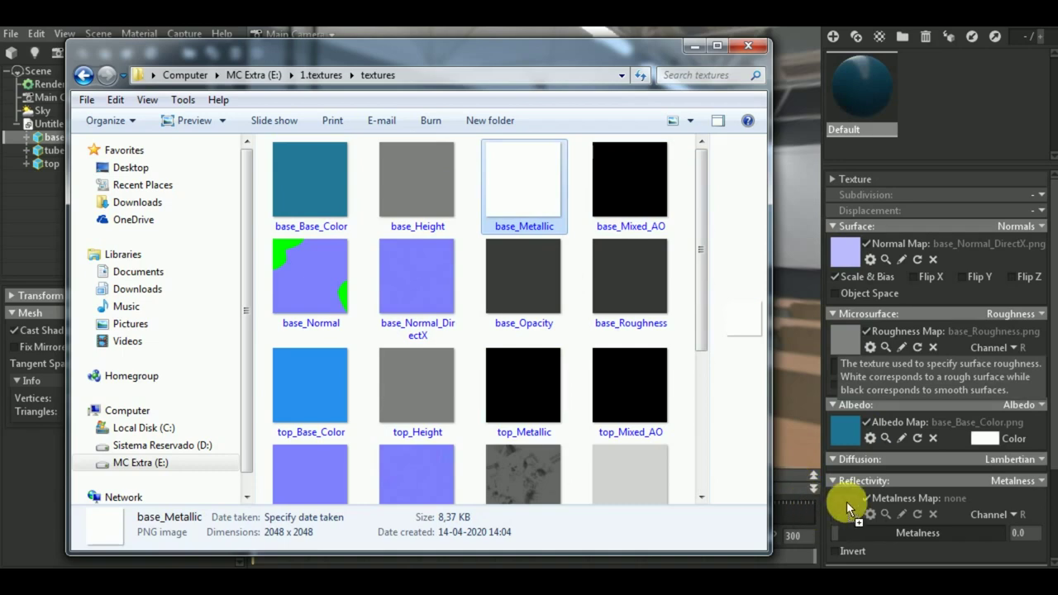
Set the occlusion mode to Occlusion and load base_Mixed_AO as the occlusion map
scroll(991, 418, down, 3)
scroll(991, 418, up, 3)
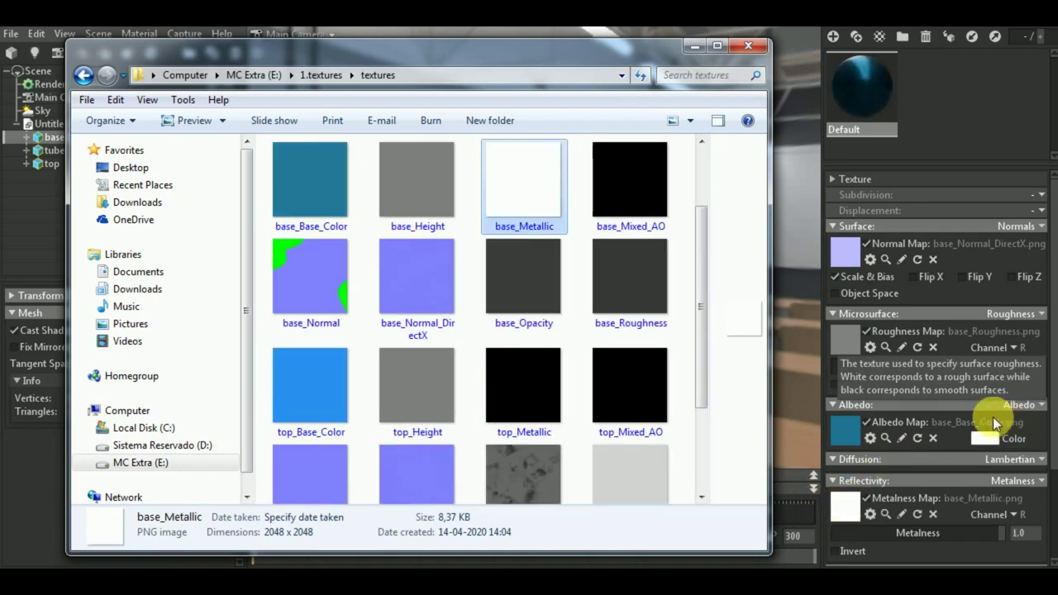
click(1053, 453)
scroll(1053, 453, down, 3)
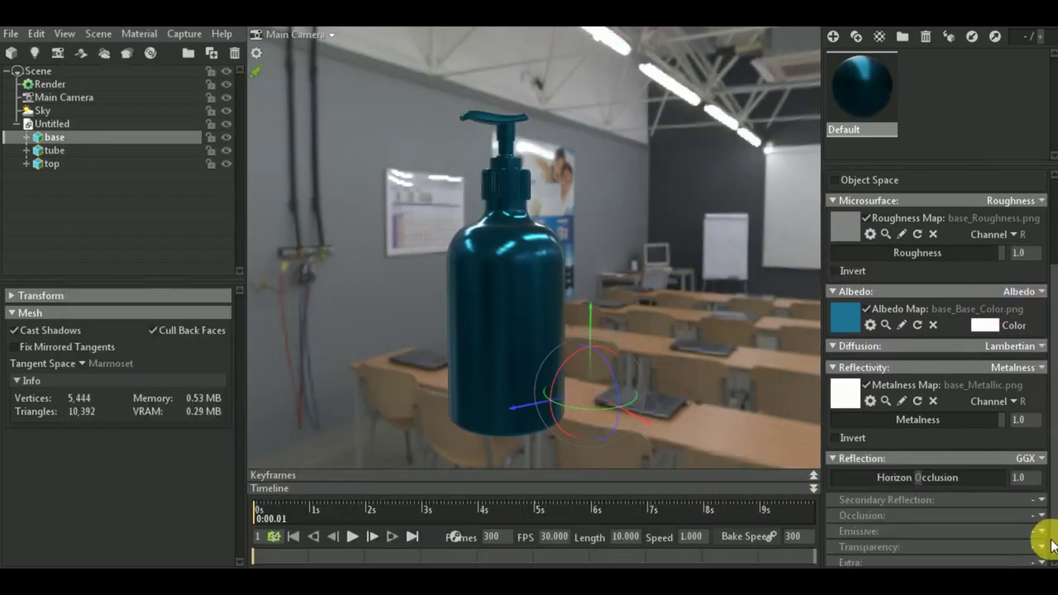
click(1002, 510)
click(989, 544)
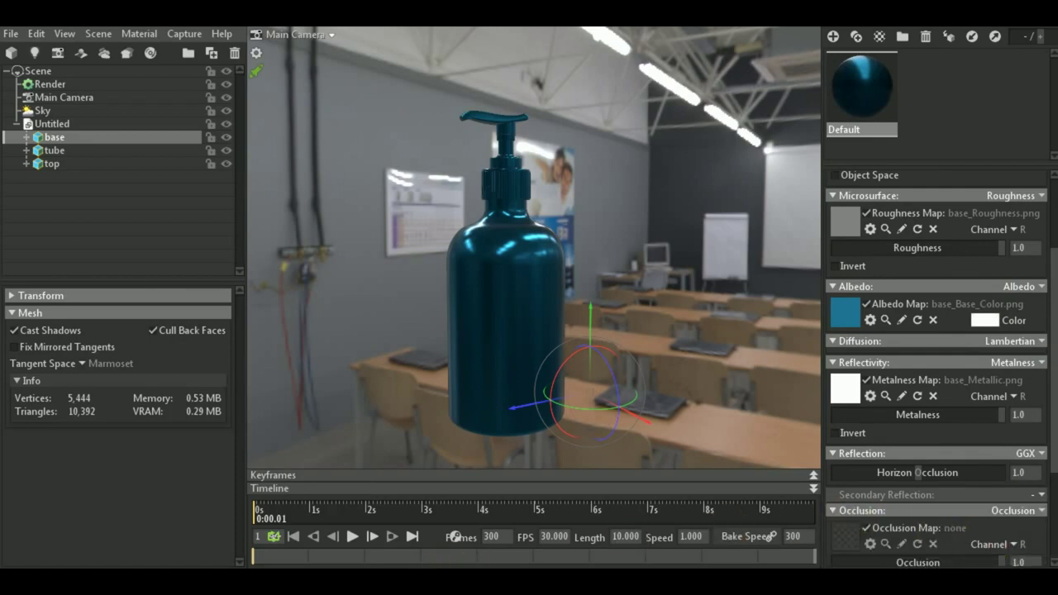
key(alt+Tab)
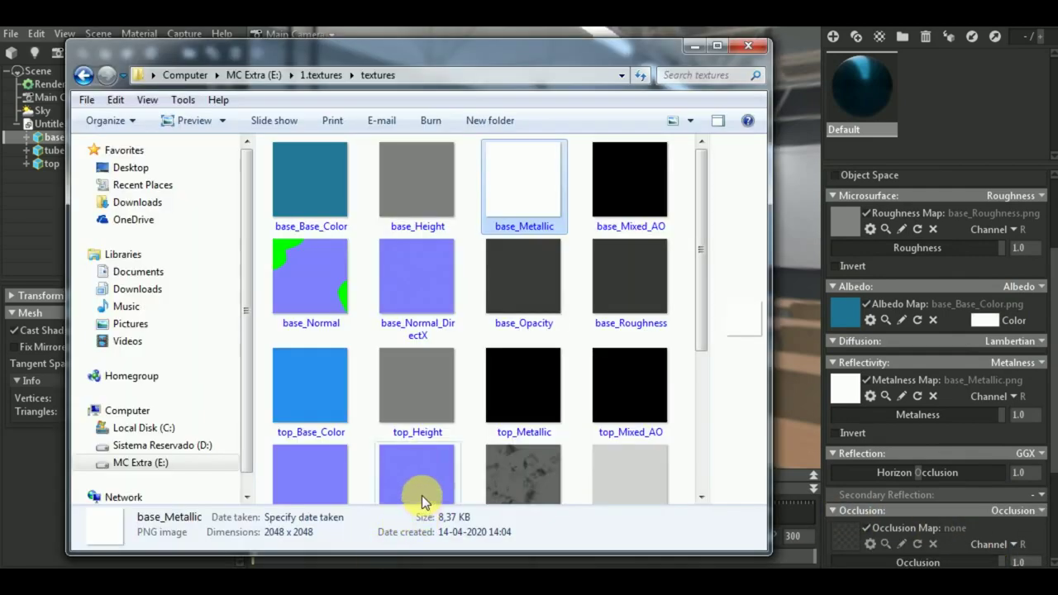
drag(626, 186, 841, 538)
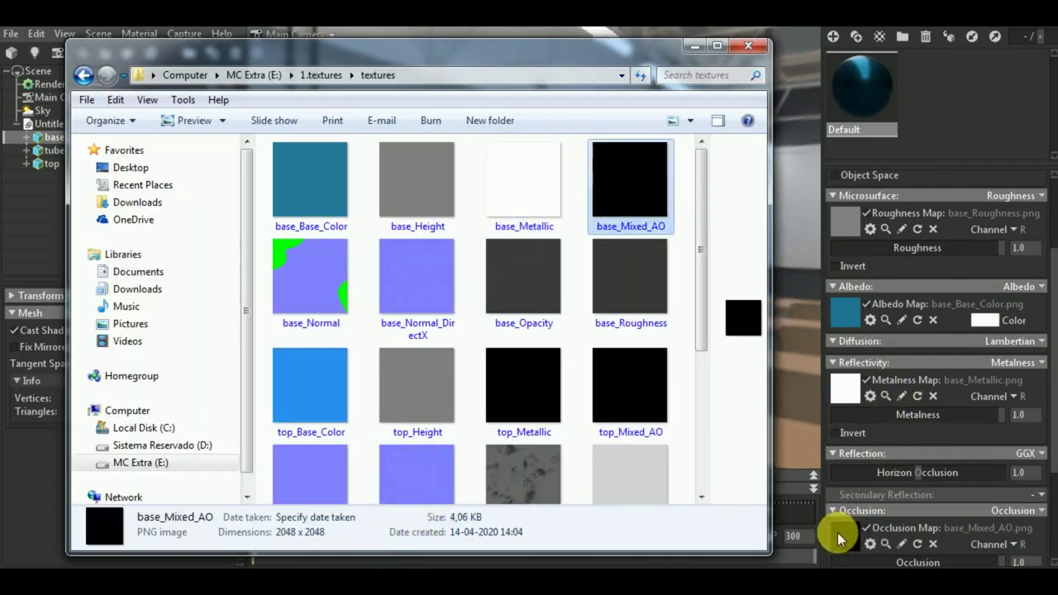
scroll(970, 484, down, 3)
scroll(970, 484, up, 3)
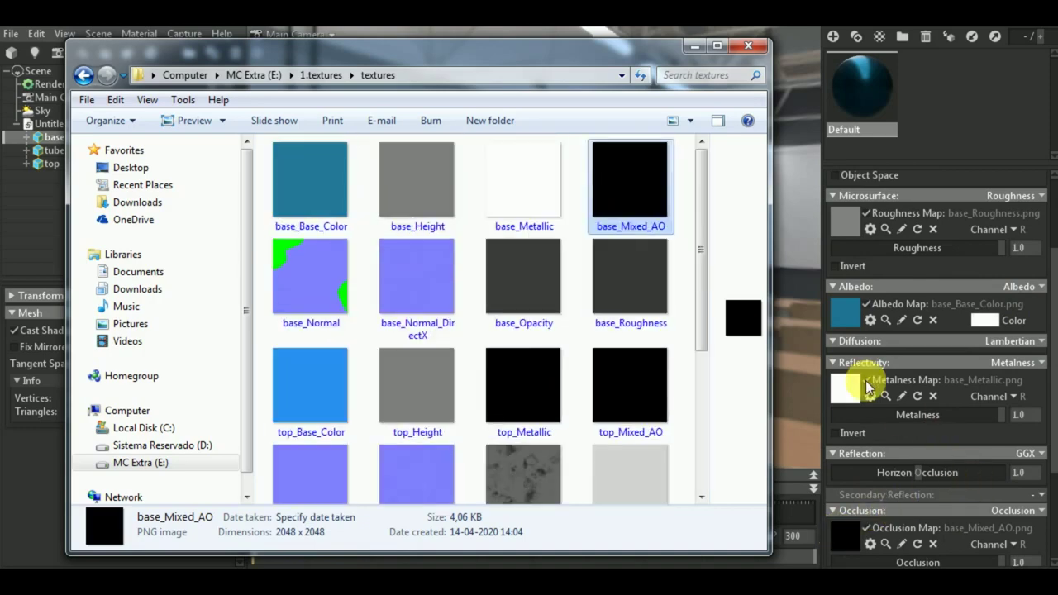
drag(1045, 417, 1048, 519)
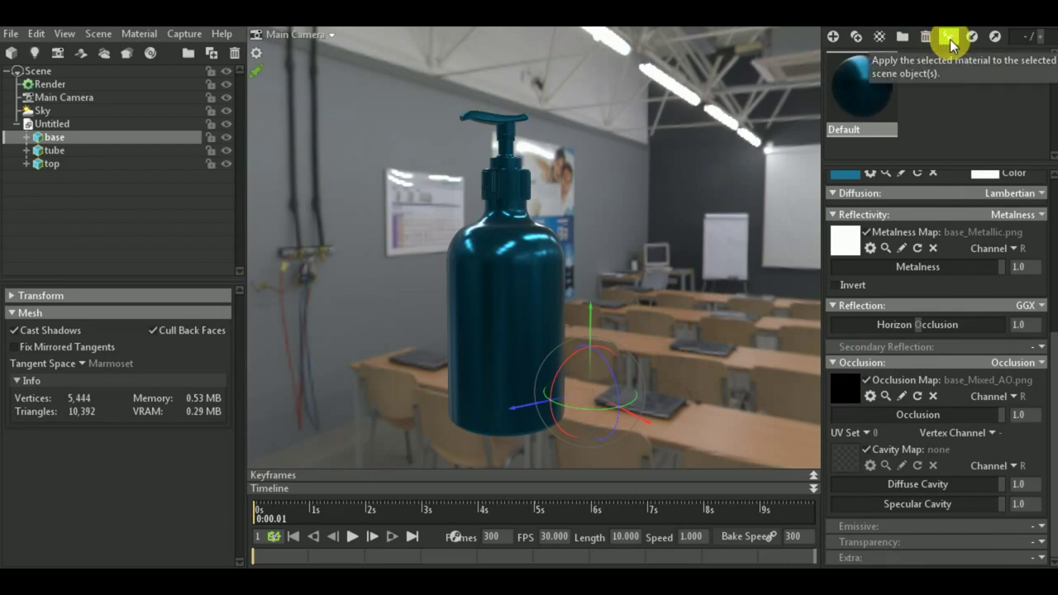
Duplicate the Default material and name the copy top
right_click(865, 79)
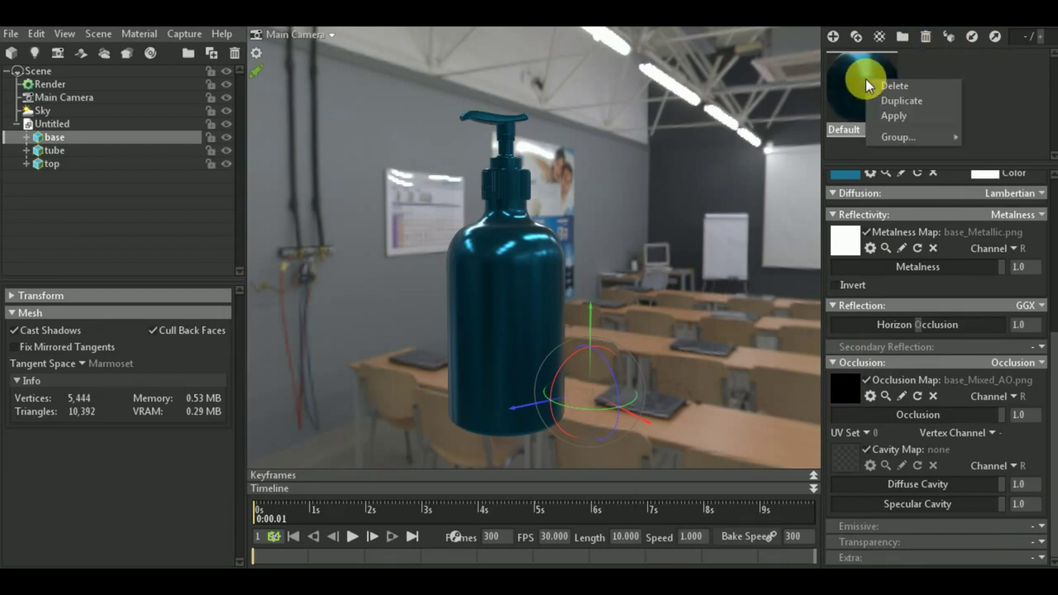
click(887, 100)
click(927, 85)
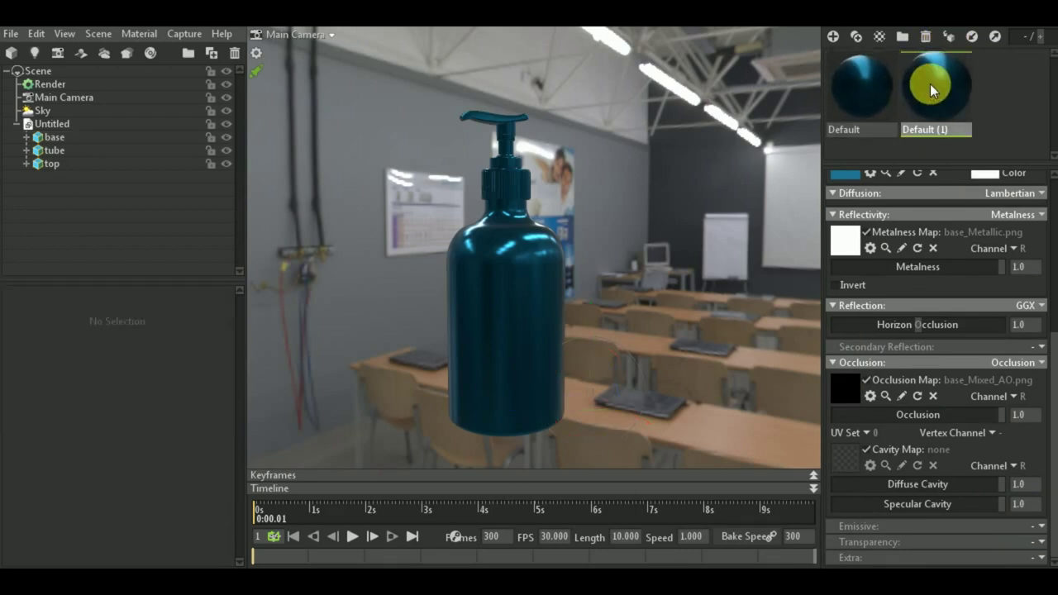
double_click(927, 129)
text(top)
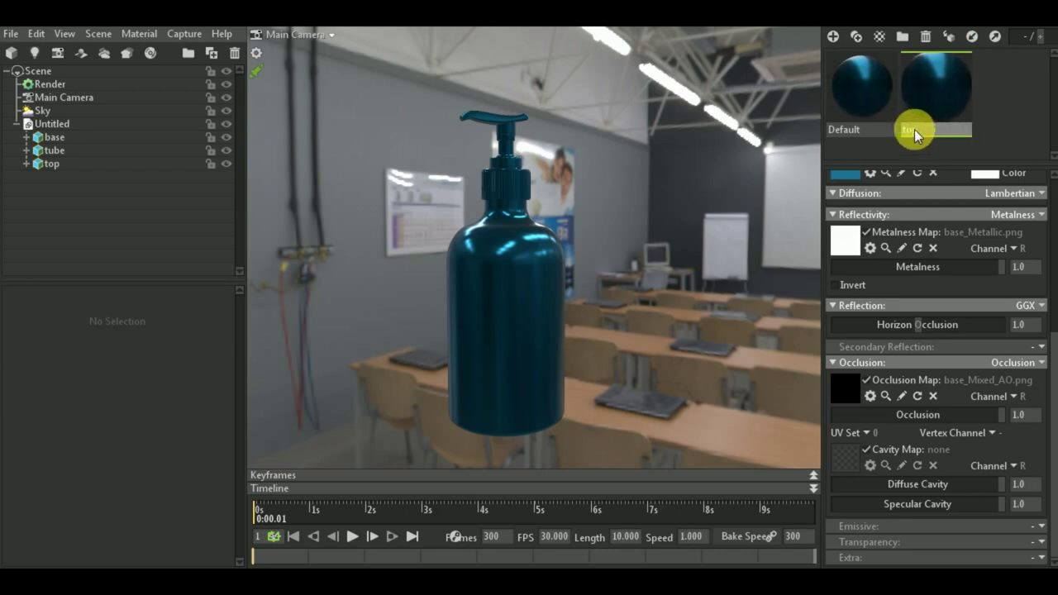
Clear the metalness, albedo and normal maps from the top material
click(933, 249)
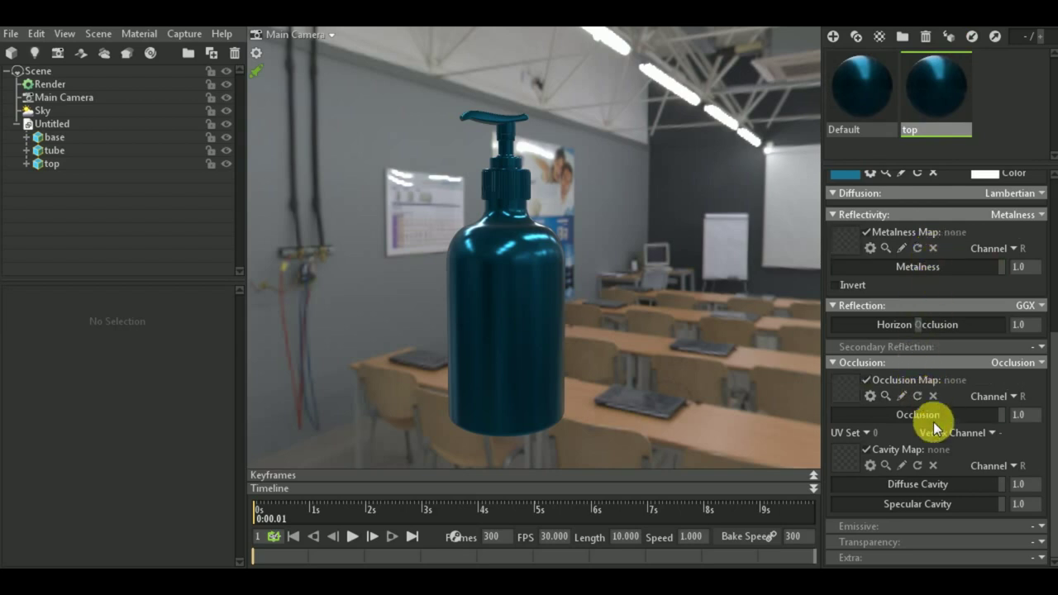
scroll(955, 424, up, 4)
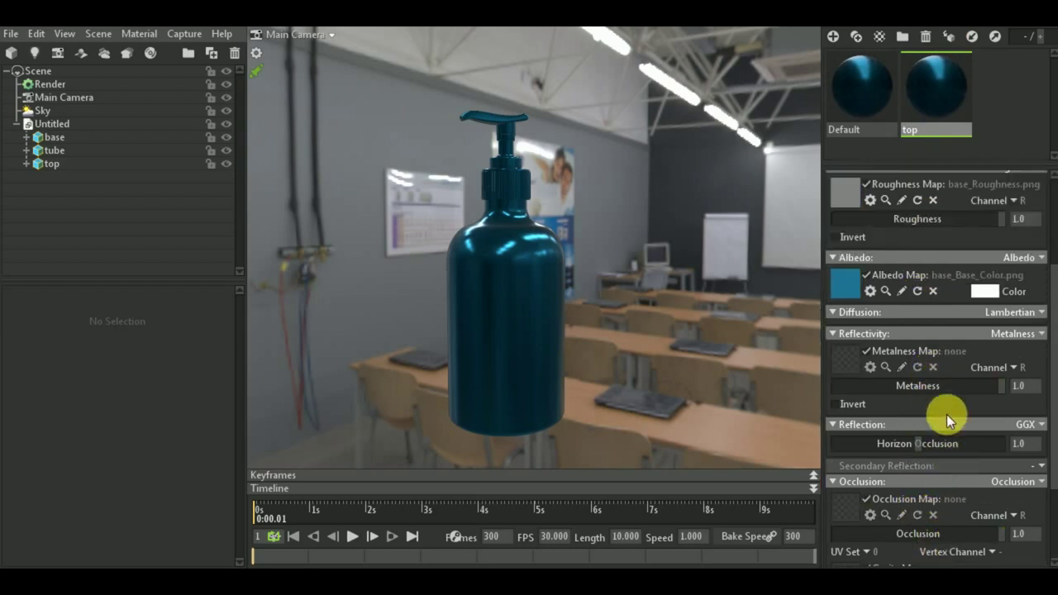
click(930, 331)
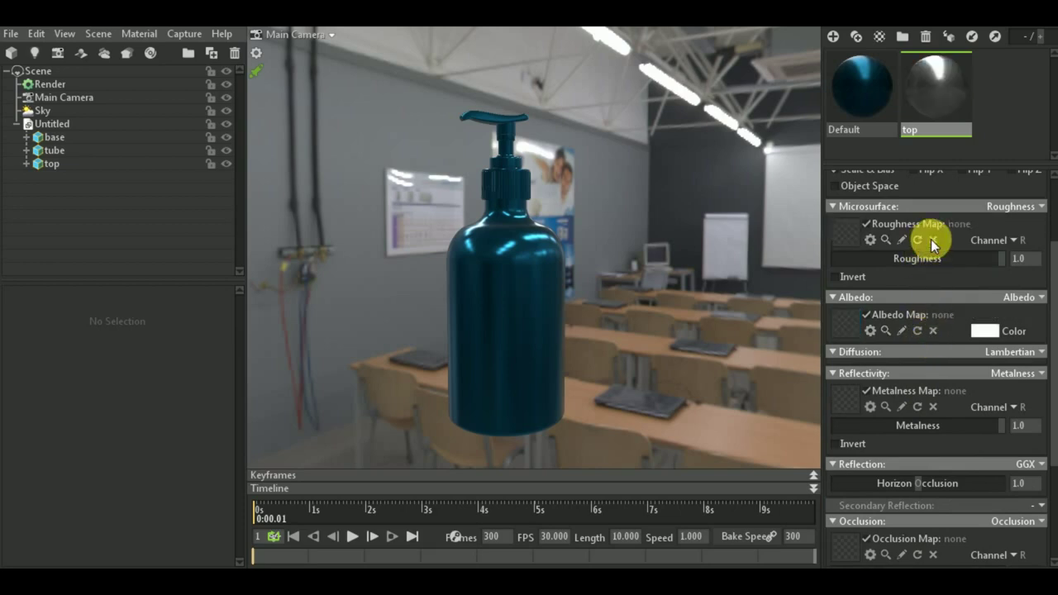
scroll(934, 248, up, 3)
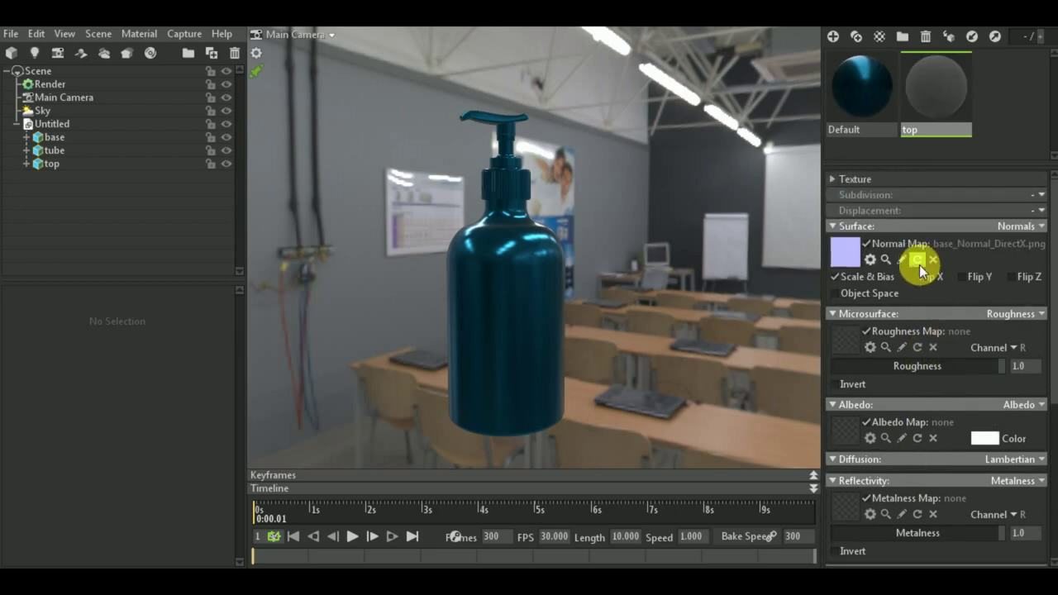
click(933, 259)
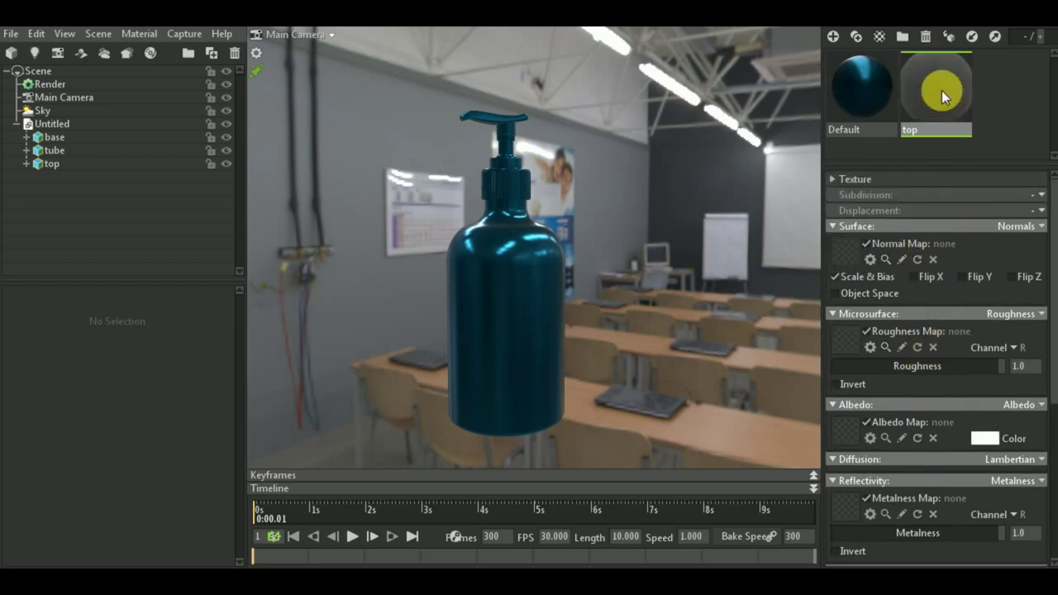
Load top_Normal, top_Roughness, top_Base_Color and top_Metallic into the top material's matching slots
click(66, 163)
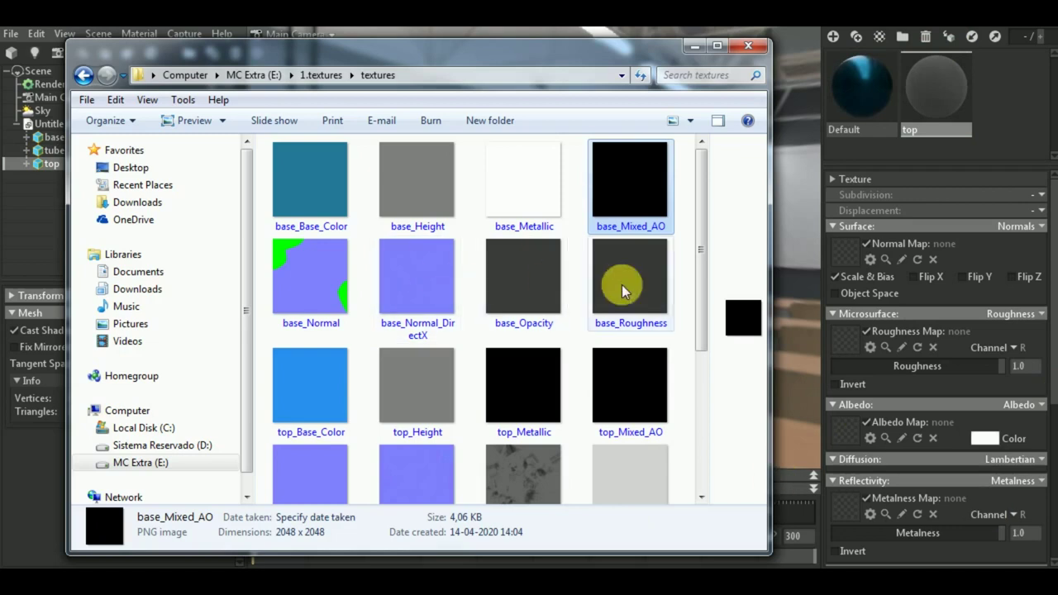
drag(696, 271, 694, 375)
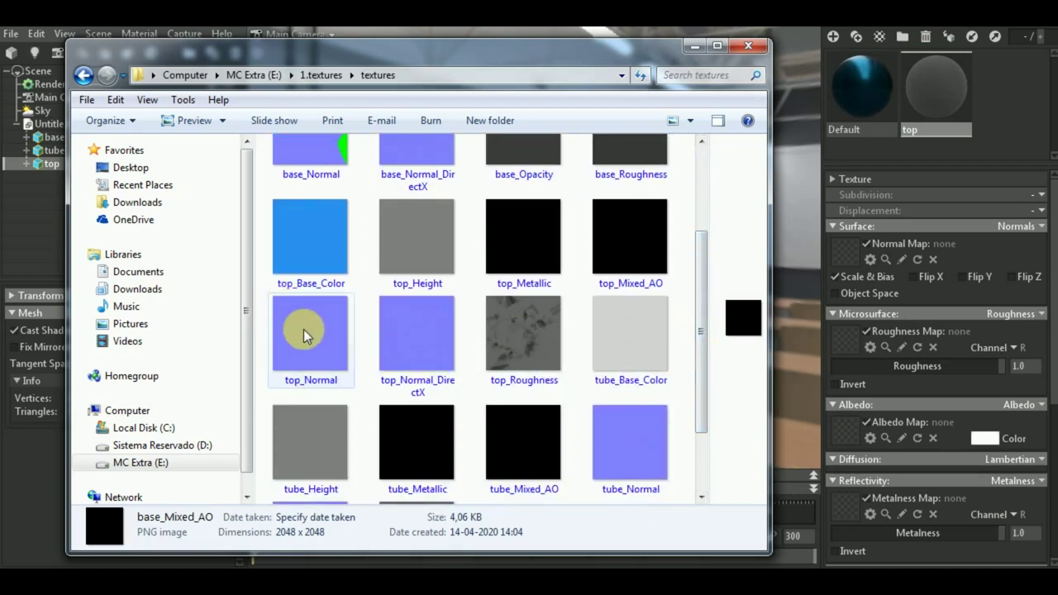
drag(306, 334, 859, 273)
mouse_move(535, 334)
mouse_down()
mouse_move(869, 355)
mouse_move(852, 336)
mouse_up()
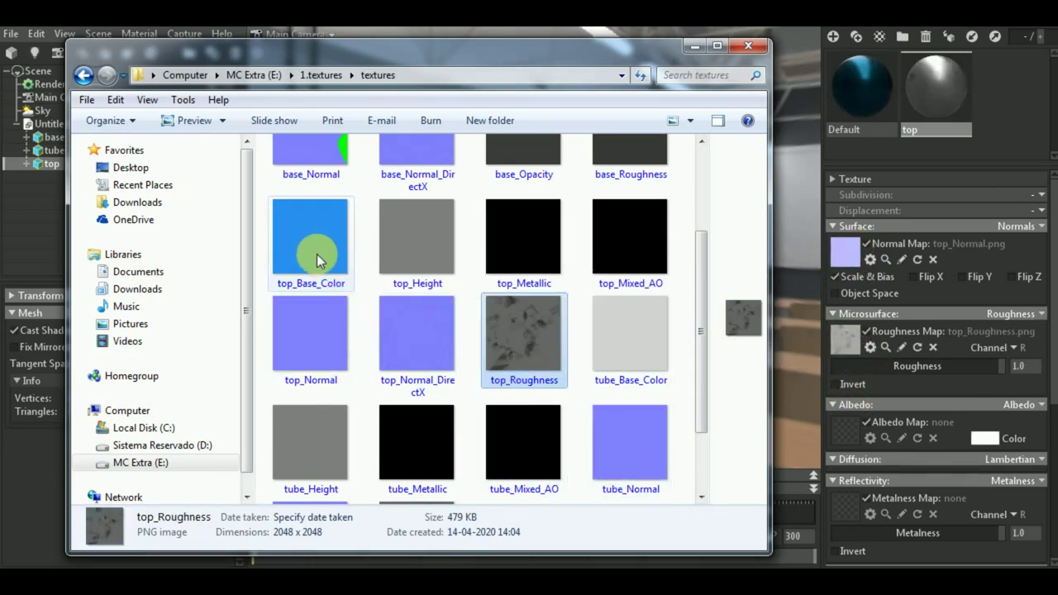
mouse_move(319, 247)
mouse_down()
mouse_move(821, 452)
mouse_move(845, 431)
mouse_up()
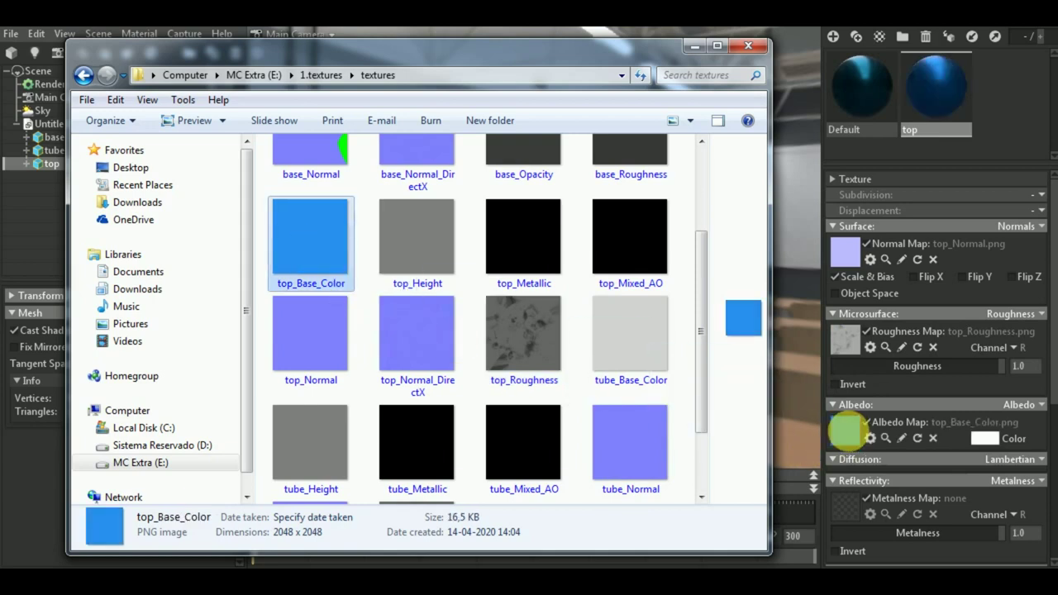
drag(536, 290, 844, 506)
Load top_Mixed_AO as the top material's occlusion map
click(1050, 400)
scroll(1038, 449, down, 2)
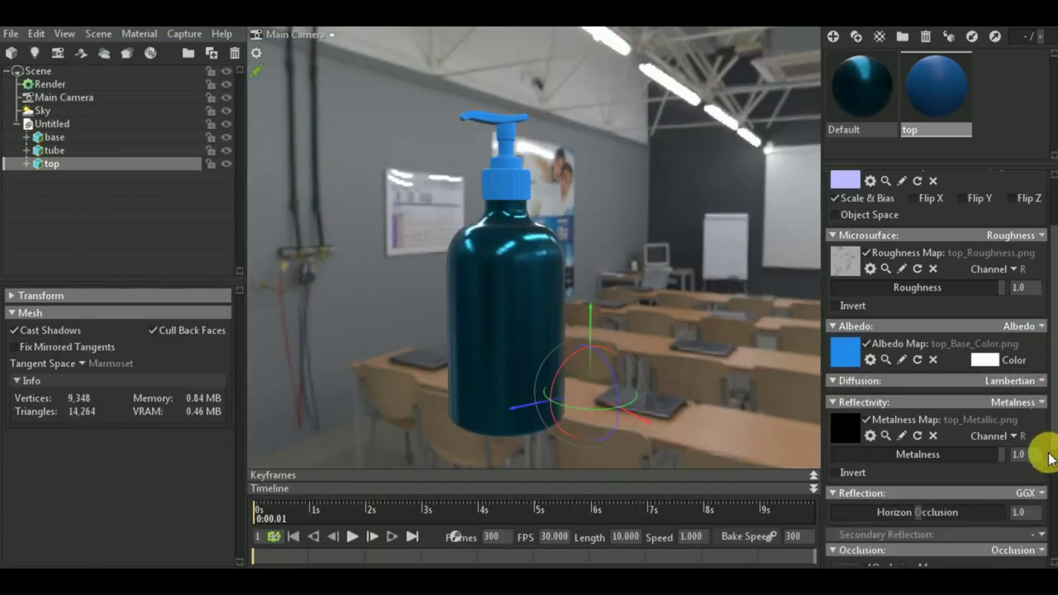
scroll(1039, 488, down, 2)
scroll(1039, 496, down, 1)
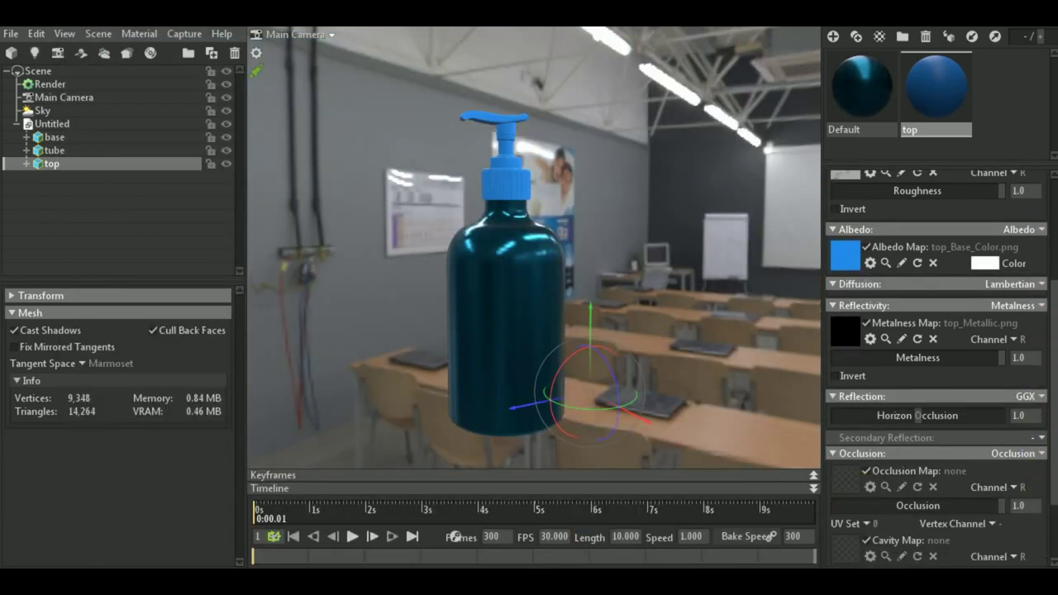
key(alt+Tab)
drag(653, 247, 844, 480)
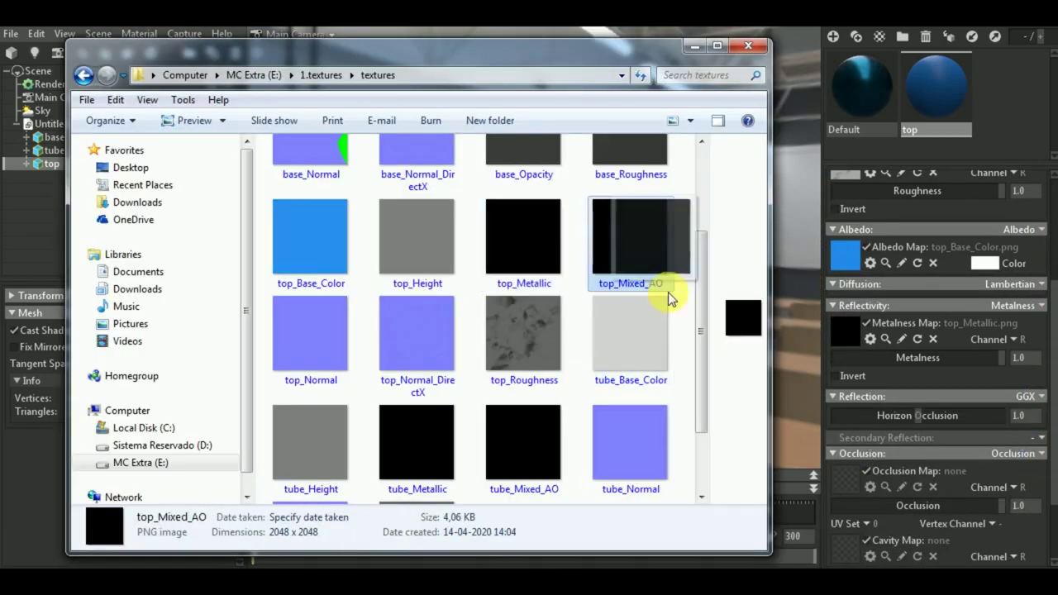
Close the textures folder and switch off the Metalness Map so the pump cap renders blue
click(695, 47)
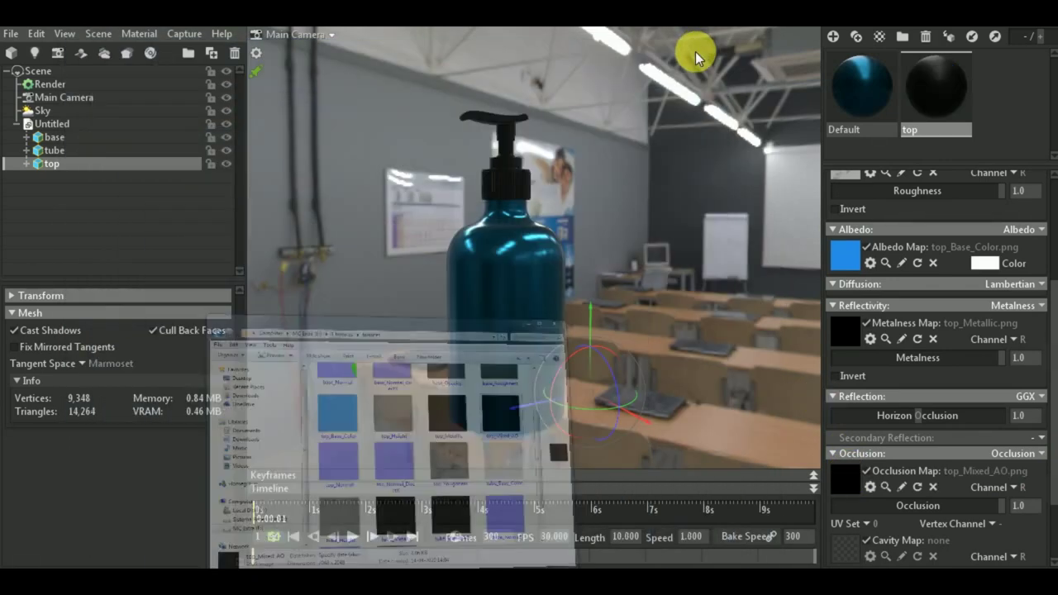
mouse_move(582, 199)
mouse_down()
mouse_move(652, 230)
mouse_move(631, 261)
mouse_move(640, 257)
mouse_move(526, 205)
mouse_move(658, 150)
mouse_up()
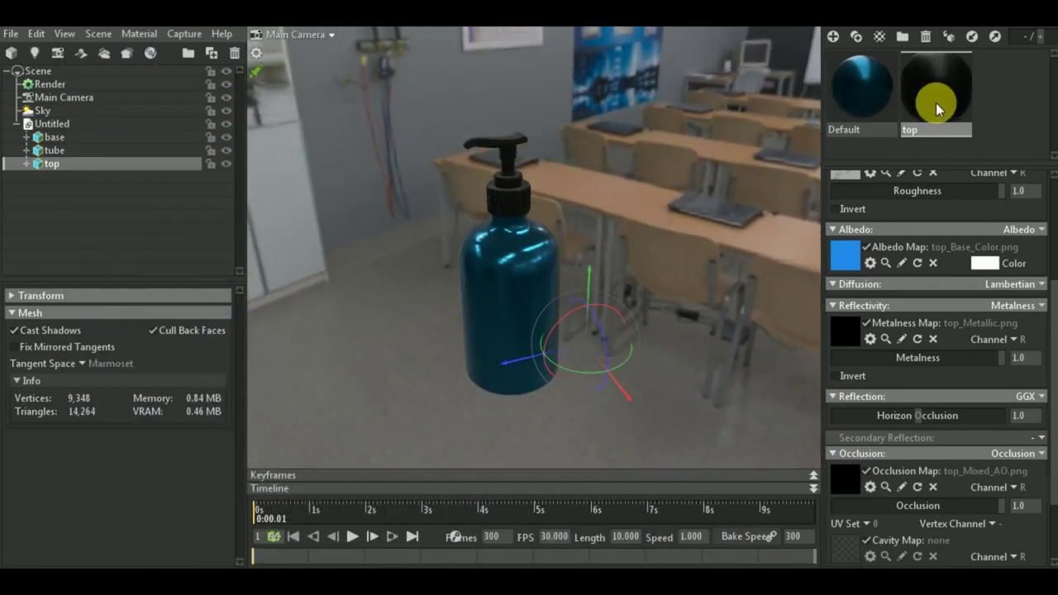
drag(935, 102, 950, 38)
click(912, 288)
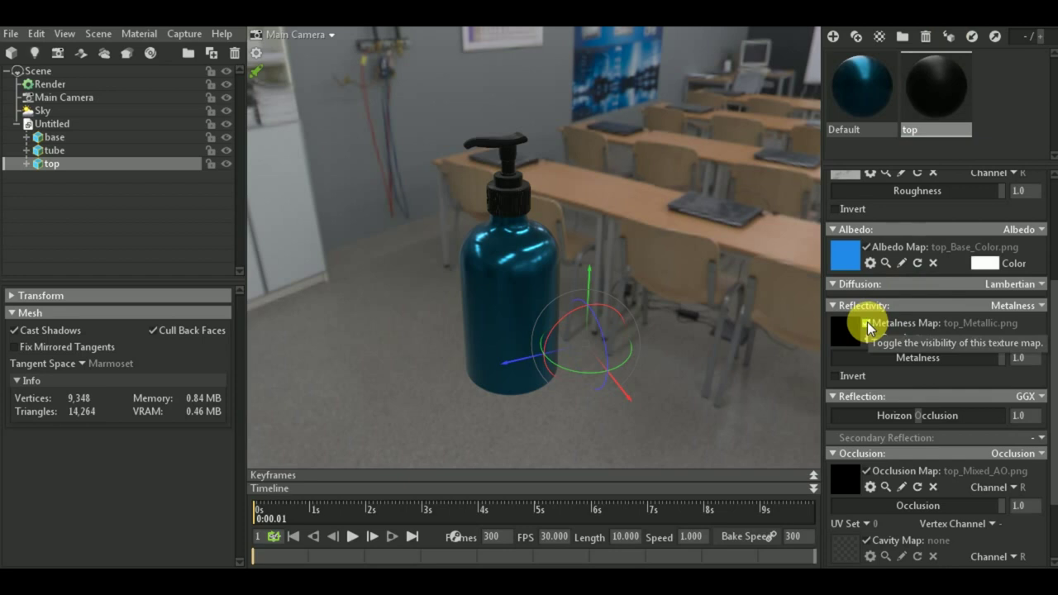
click(866, 248)
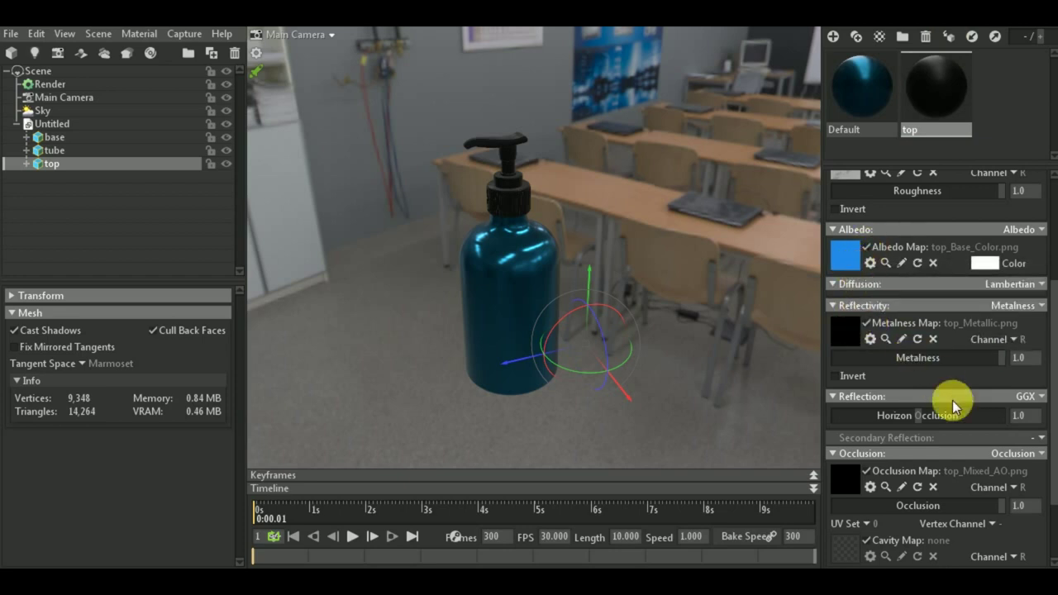
mouse_move(779, 277)
mouse_down()
mouse_move(726, 303)
mouse_move(694, 235)
mouse_move(738, 353)
mouse_move(701, 333)
mouse_move(724, 229)
mouse_move(779, 239)
mouse_move(628, 249)
mouse_move(681, 320)
mouse_move(678, 311)
mouse_up()
scroll(626, 248, up, 2)
scroll(625, 249, down, 3)
scroll(628, 261, down, 2)
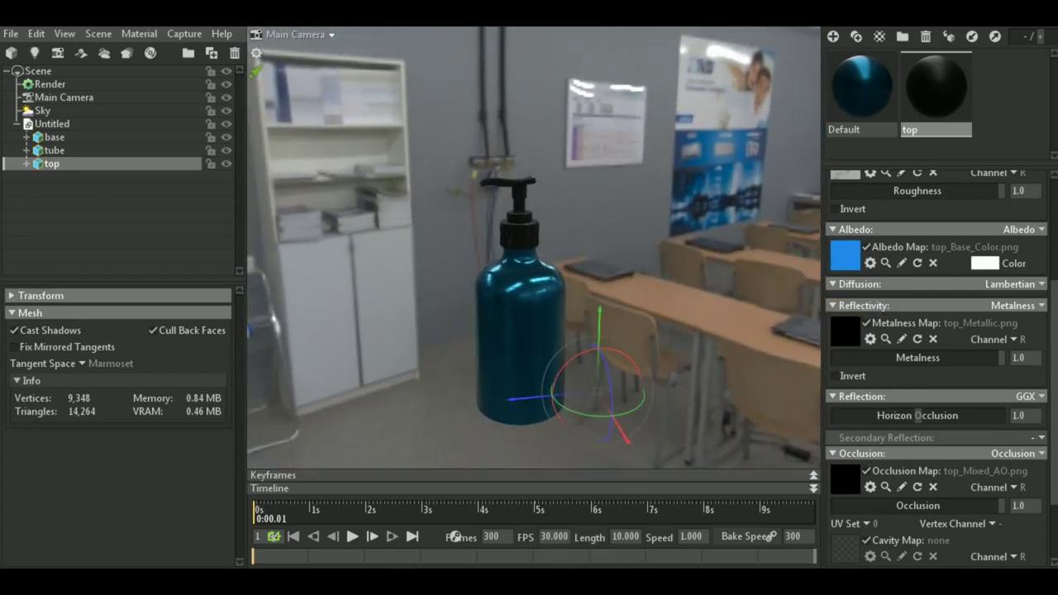
click(865, 324)
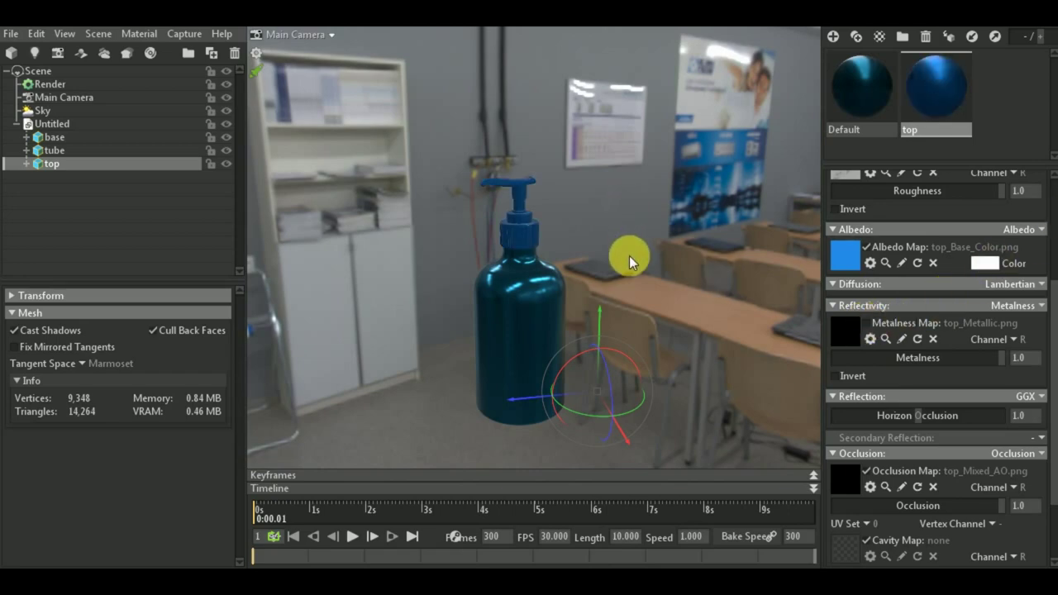
mouse_move(628, 256)
mouse_down()
mouse_move(630, 193)
mouse_move(607, 236)
mouse_up()
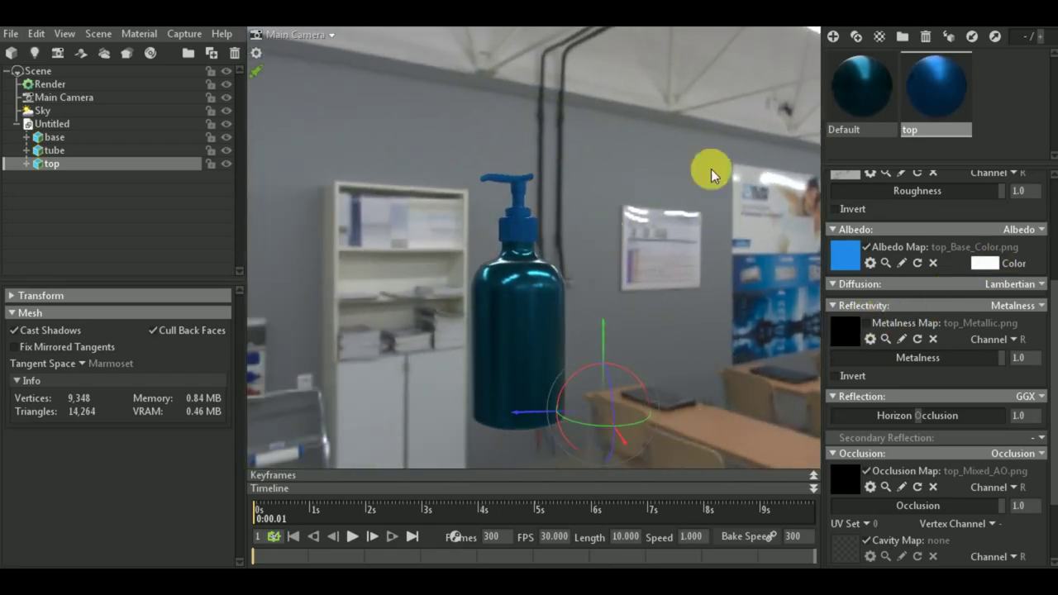
Duplicate the top material and name the copy tube
right_click(942, 71)
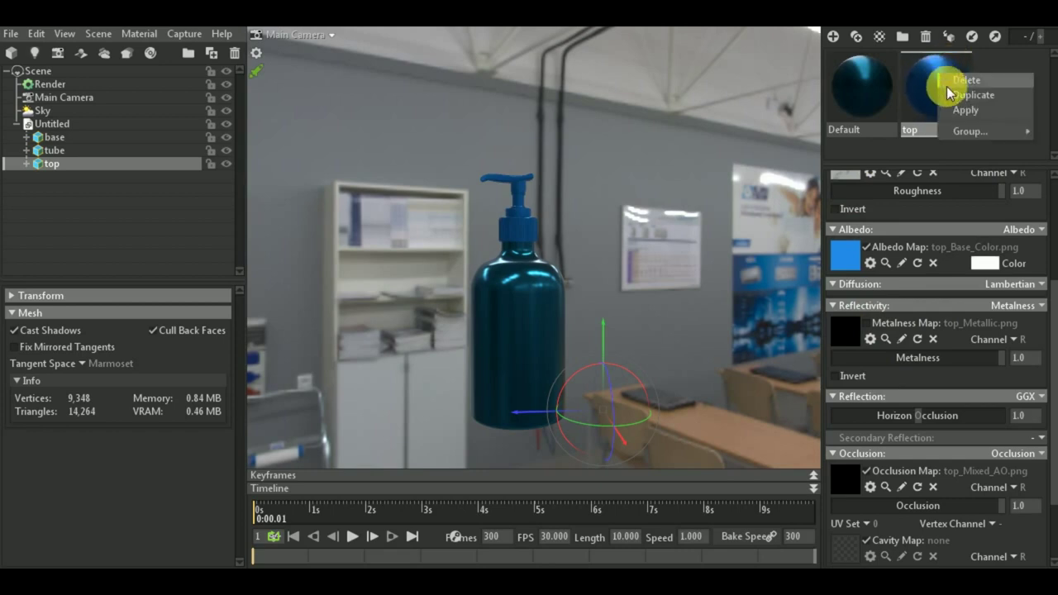
click(953, 95)
double_click(992, 130)
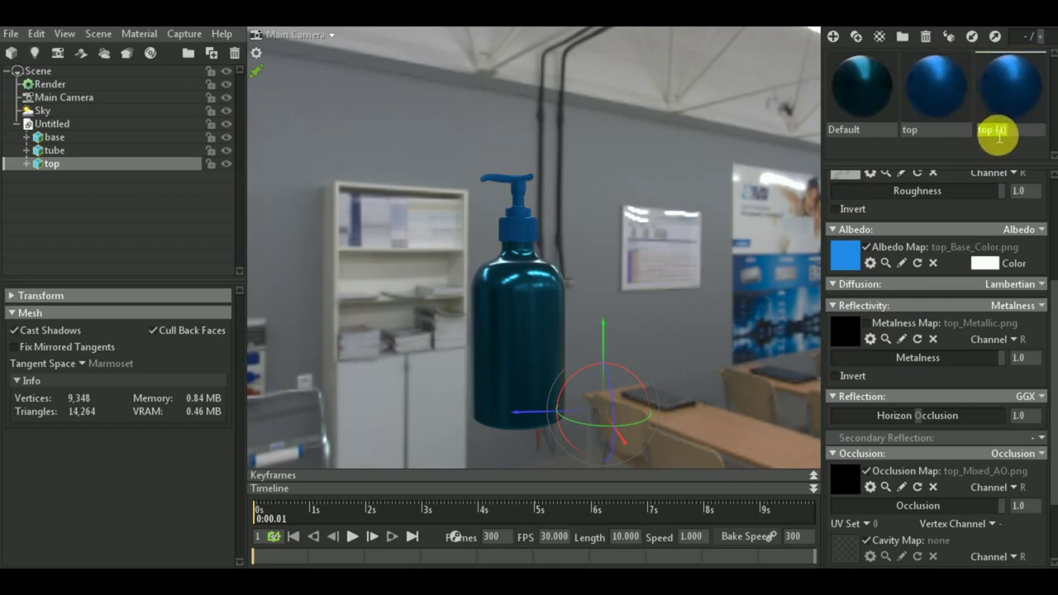
text(tube)
click(992, 108)
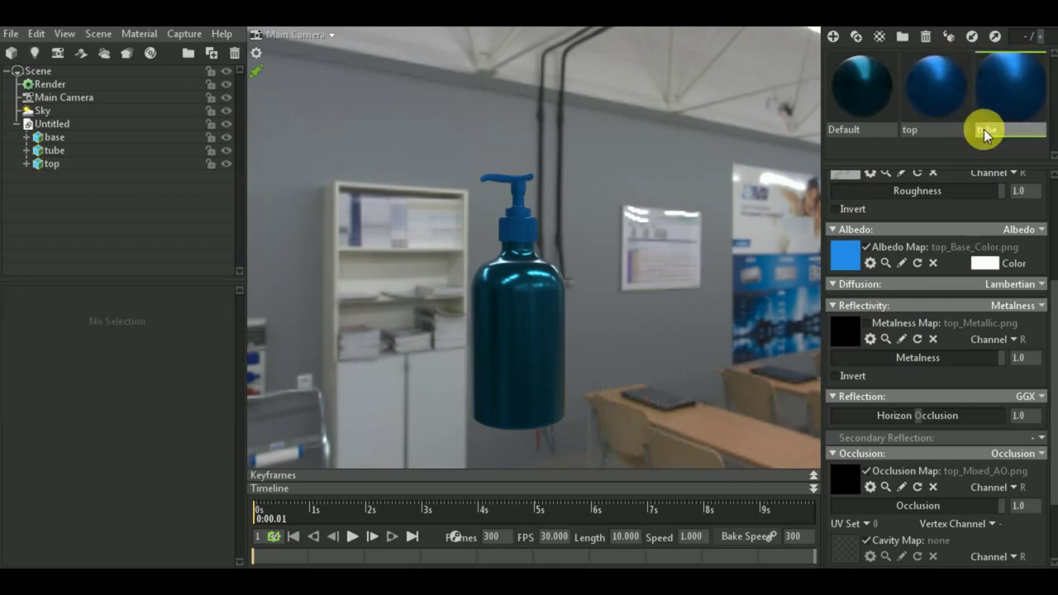
Clear the tube material's albedo, metalness, occlusion and normal maps, and select the tube object
click(933, 263)
click(933, 339)
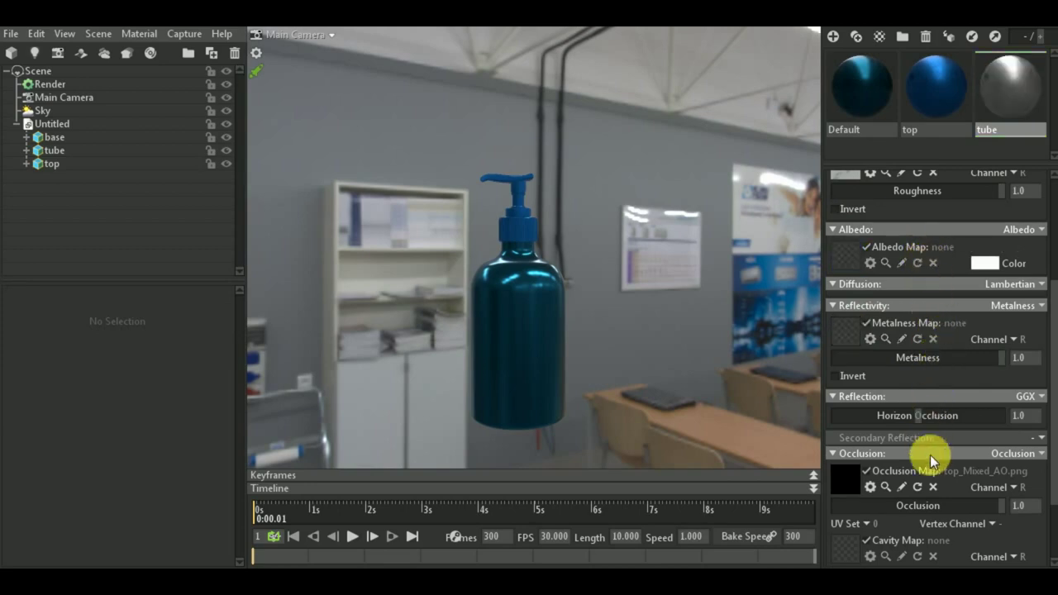
click(933, 487)
scroll(927, 342, up, 1)
scroll(927, 342, up, 2)
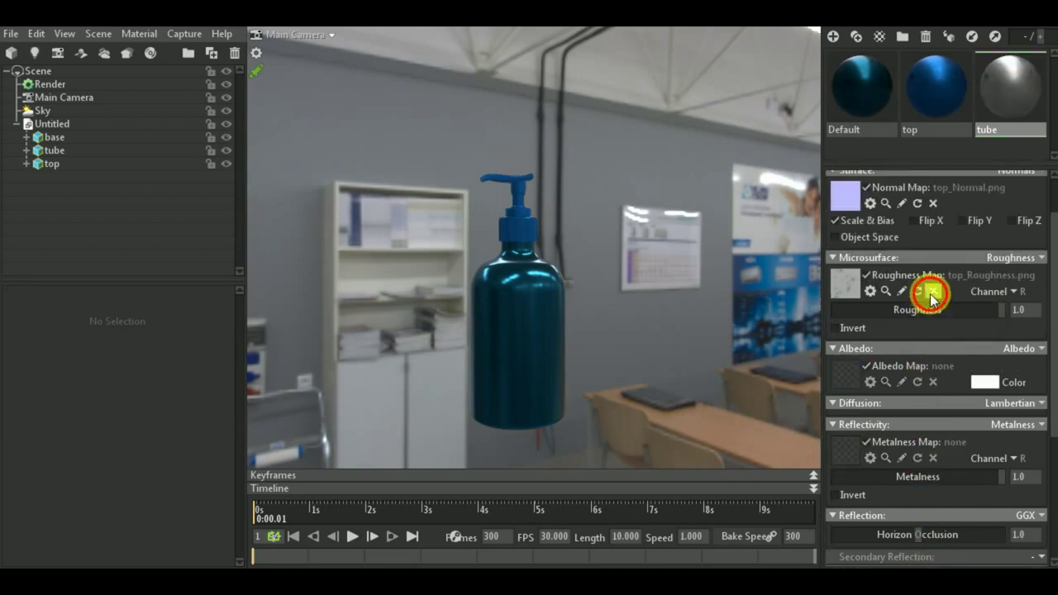
click(933, 203)
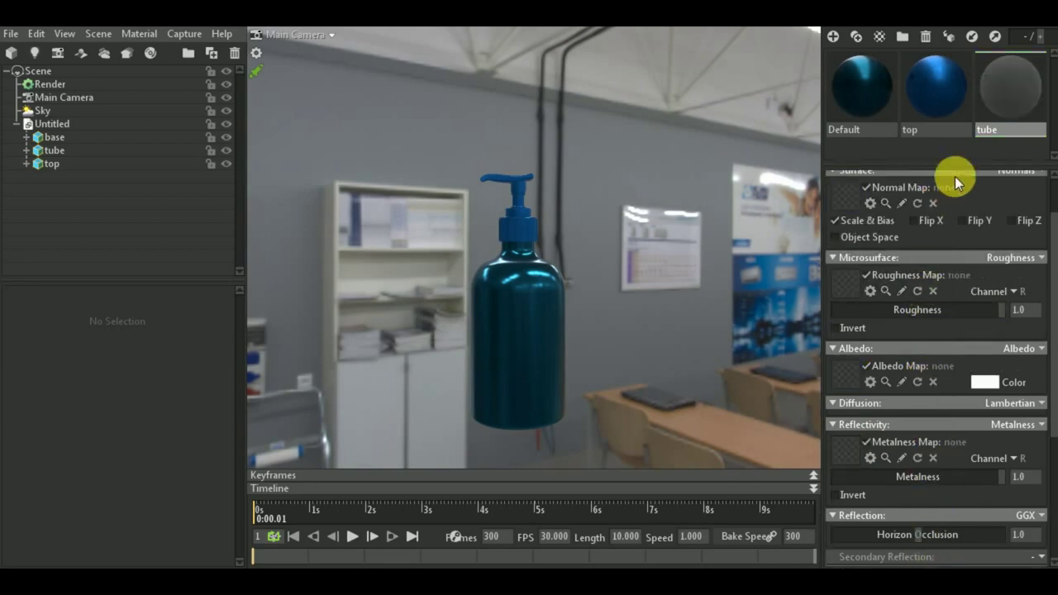
click(72, 154)
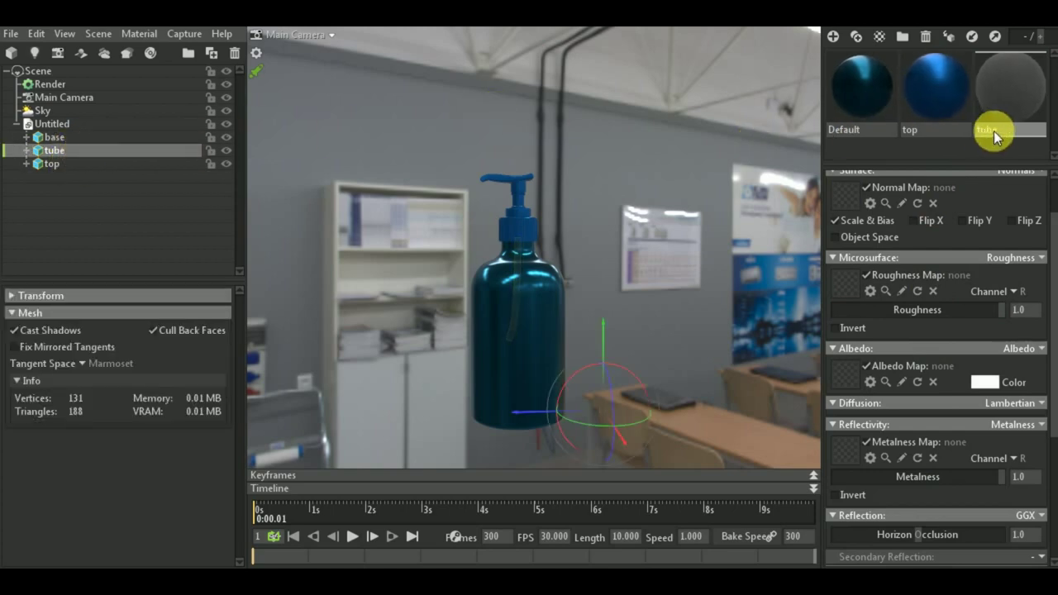
click(1021, 114)
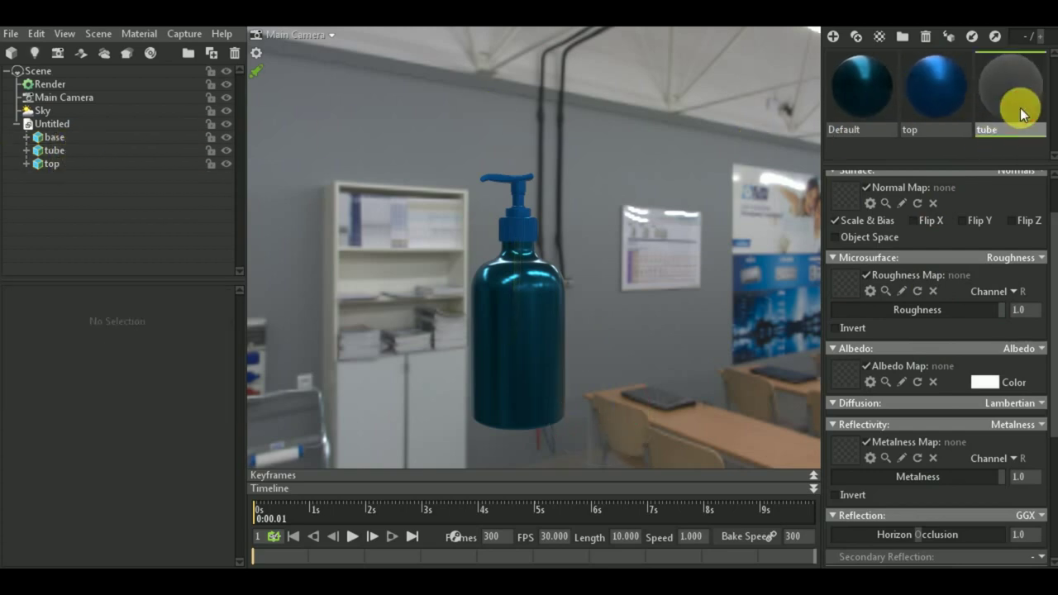
click(73, 152)
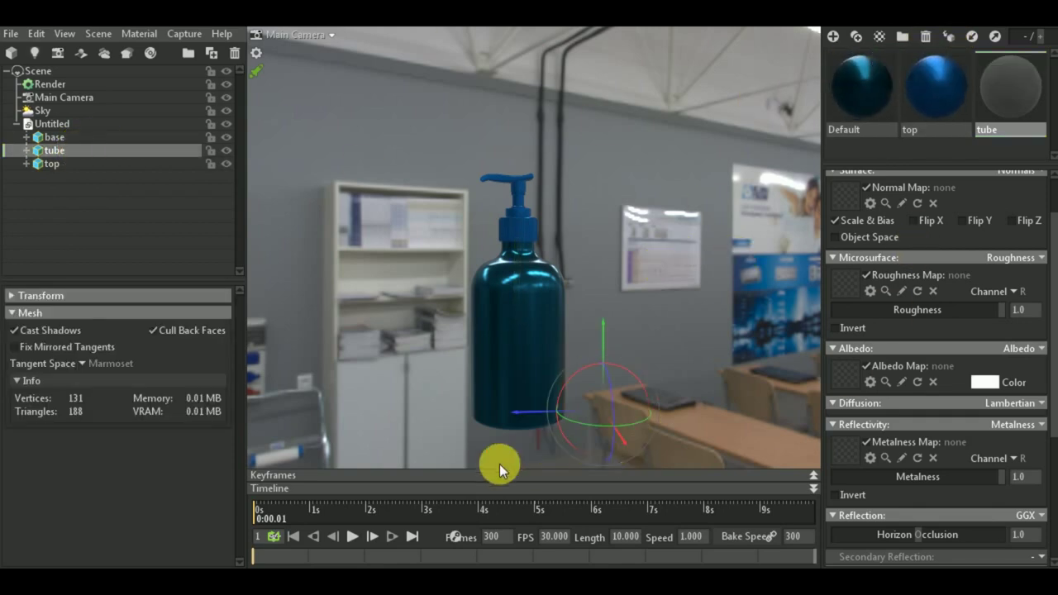
scroll(475, 384, down, 2)
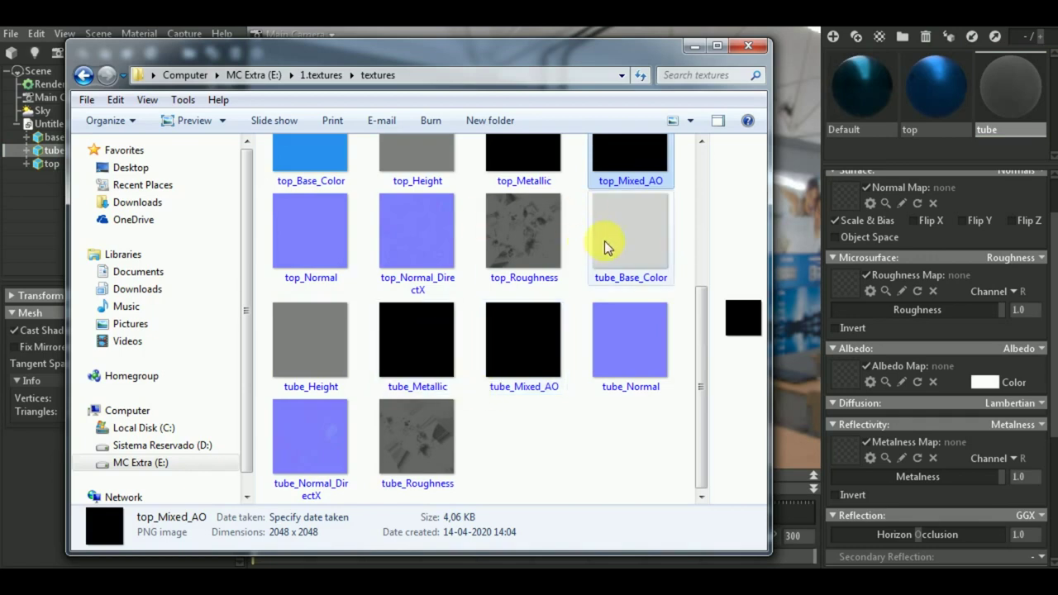
Load tube_Base_Color as albedo and tube_Roughness as roughness on the tube material, then close Explorer
drag(627, 244, 866, 364)
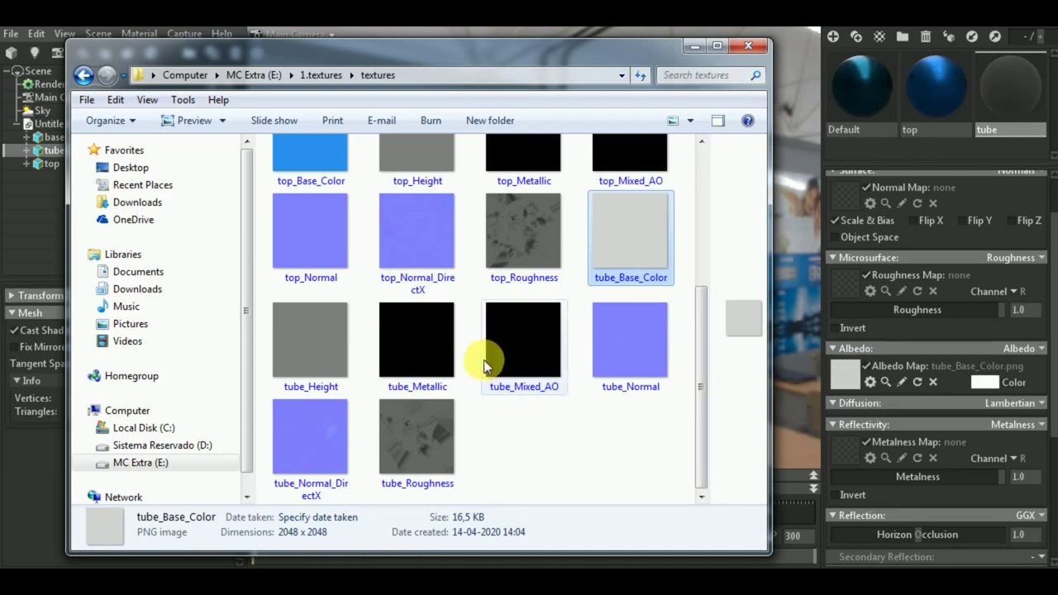
mouse_move(421, 434)
mouse_down()
mouse_move(581, 451)
mouse_move(846, 281)
mouse_up()
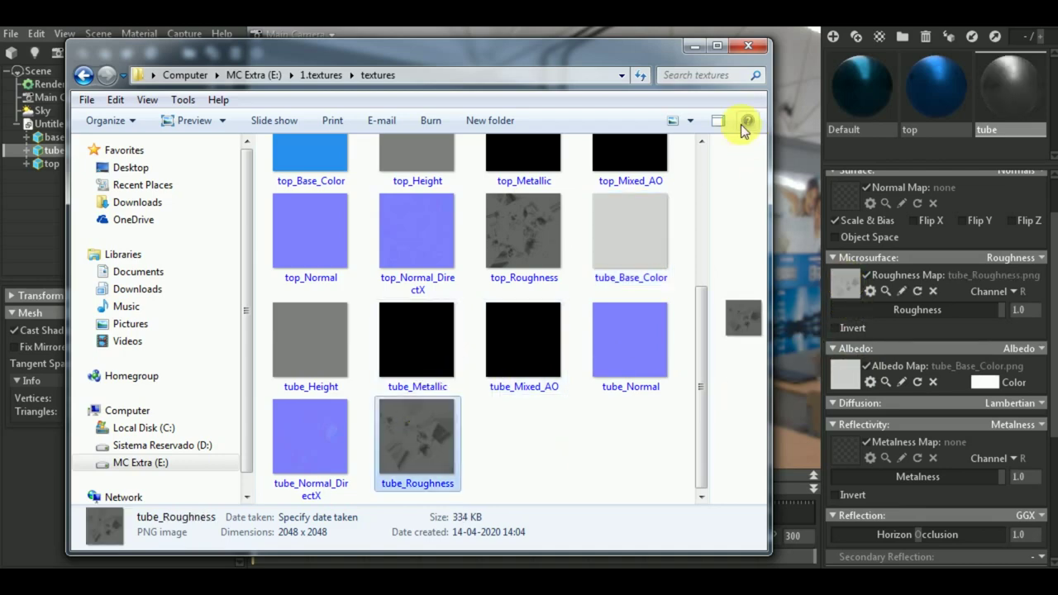
click(694, 46)
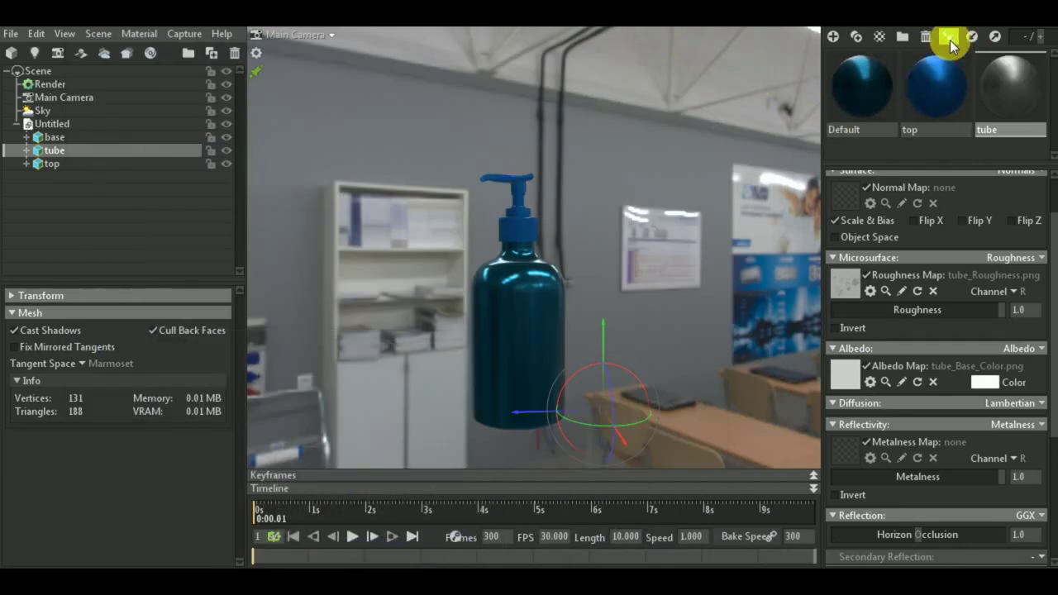
Set the Default material's transparency to Refraction and lower the index of refraction from 1.6 to about 1.0
click(857, 93)
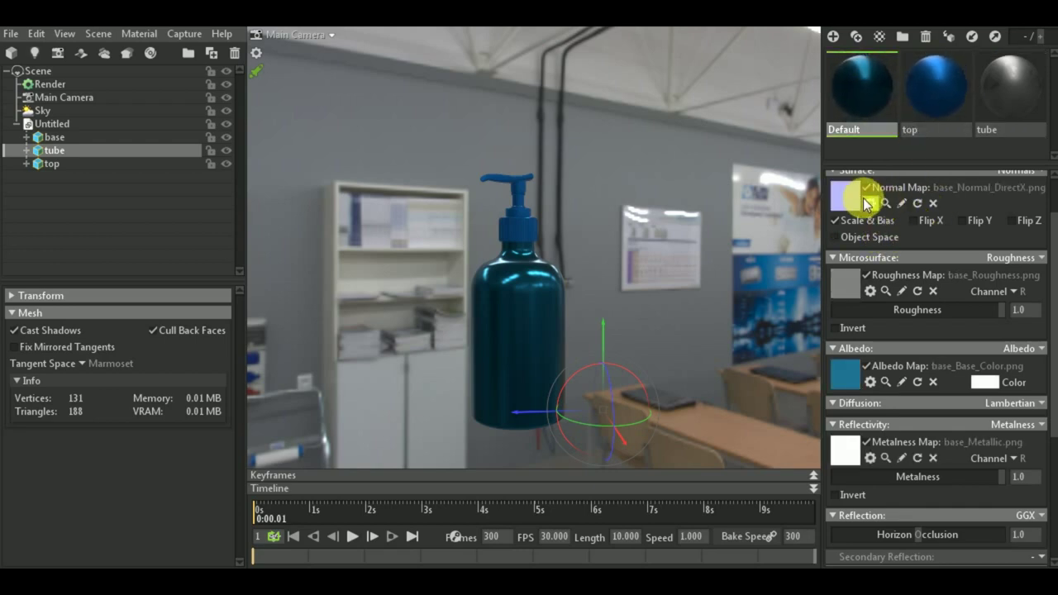
click(838, 175)
click(835, 189)
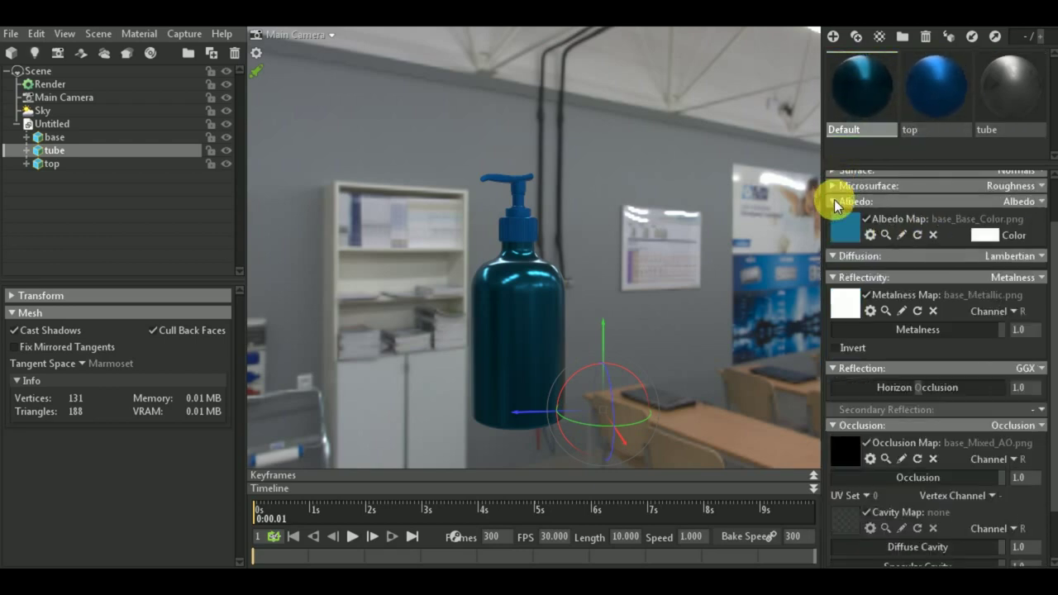
click(833, 201)
click(833, 236)
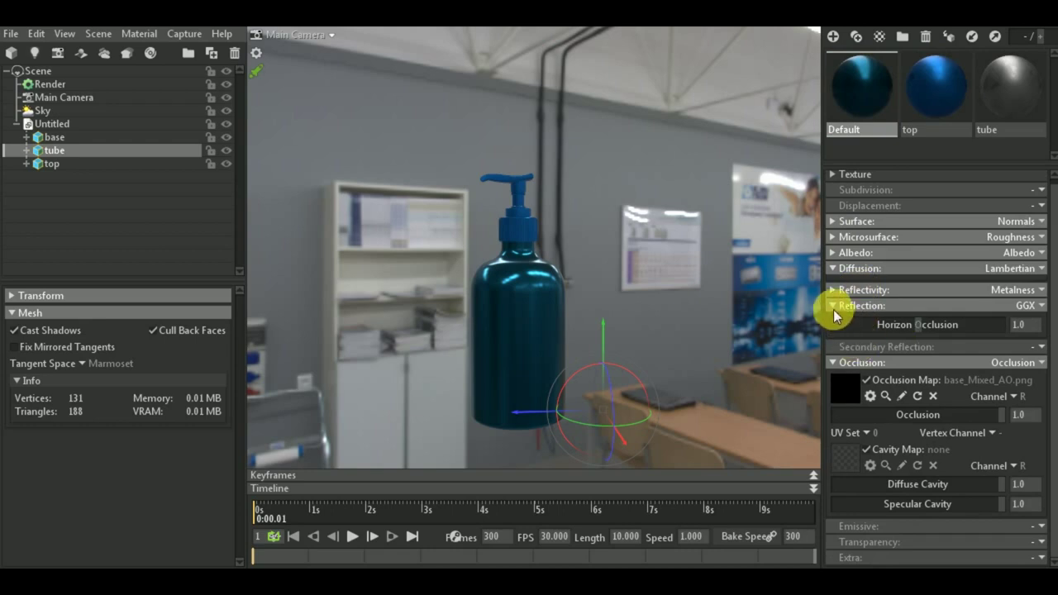
click(832, 309)
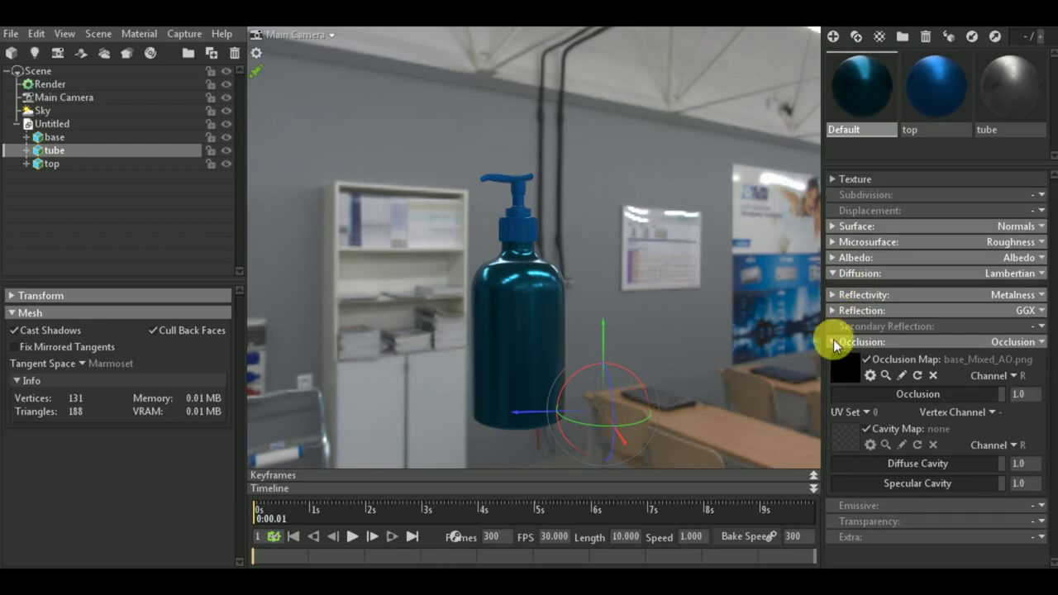
click(835, 342)
click(1043, 377)
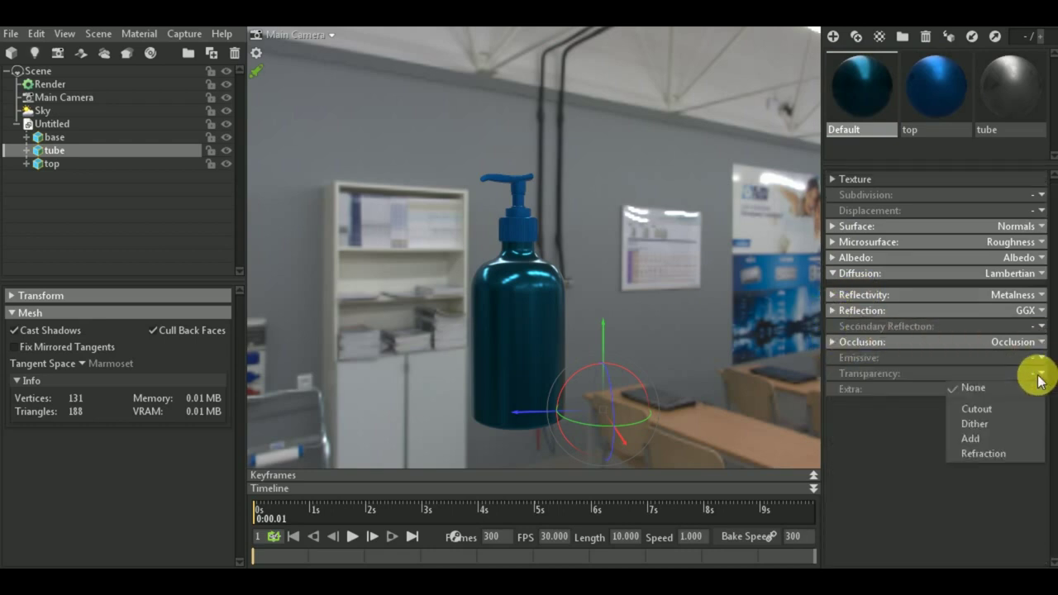
click(983, 453)
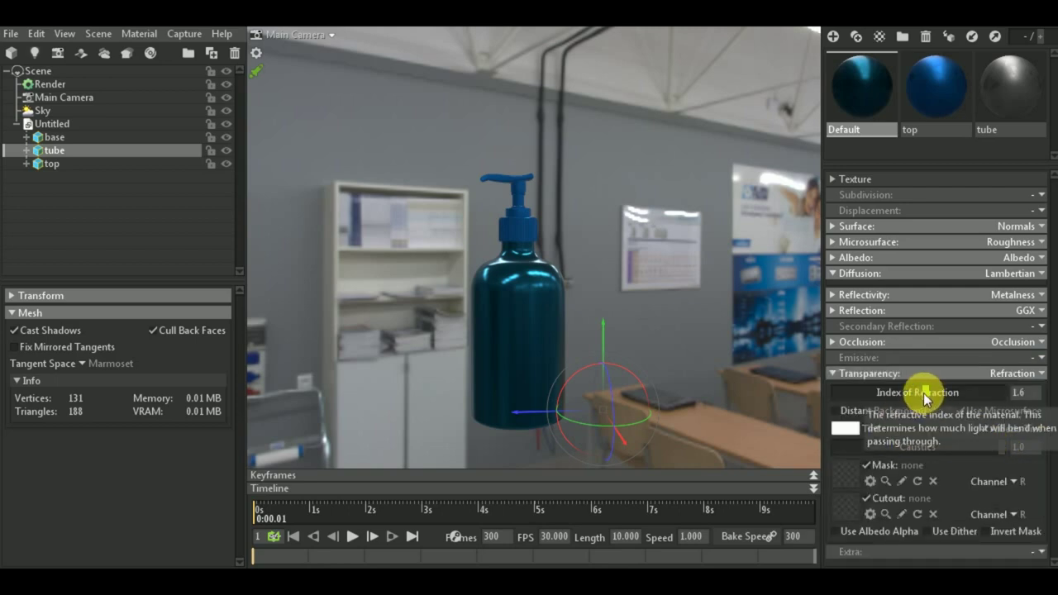
drag(924, 394, 836, 392)
Use base_Opacity.png as the transparency mask, set IOR to 1.0, and disable Albedo Tint and Use Microsurface
click(845, 472)
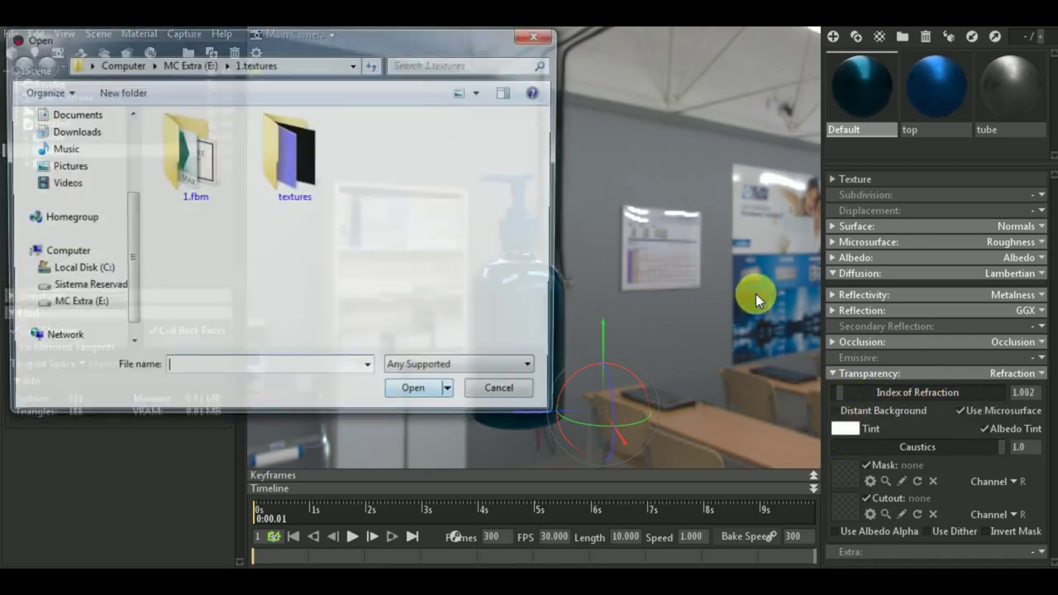
double_click(285, 161)
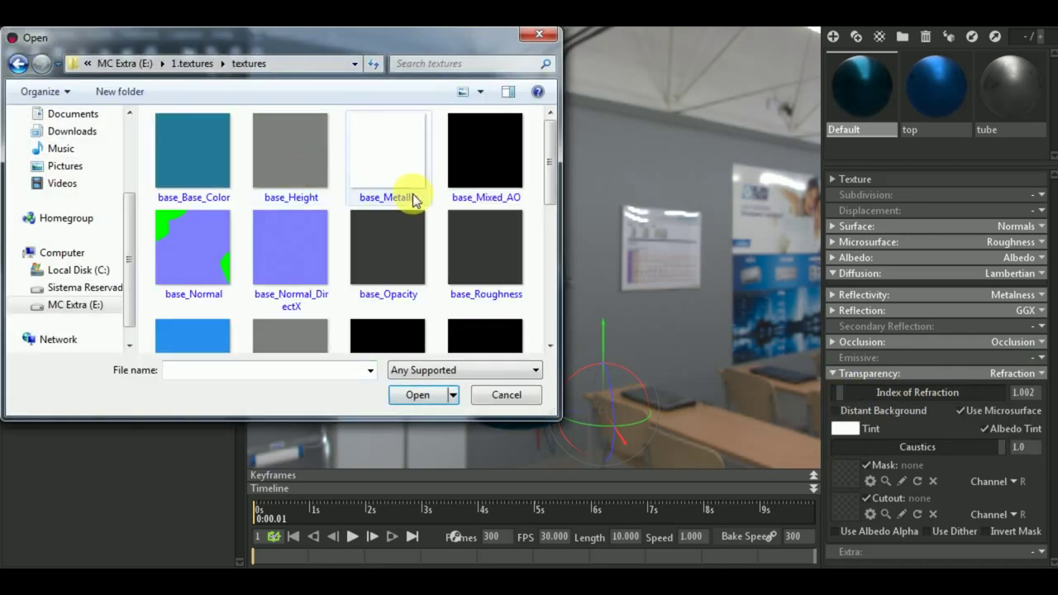
double_click(386, 244)
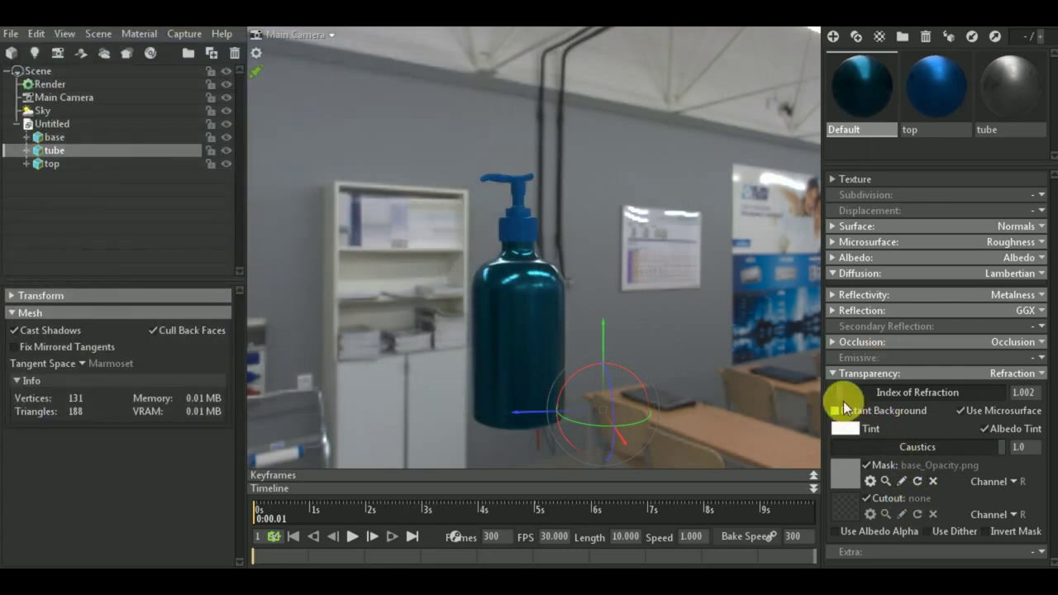
drag(841, 395, 828, 393)
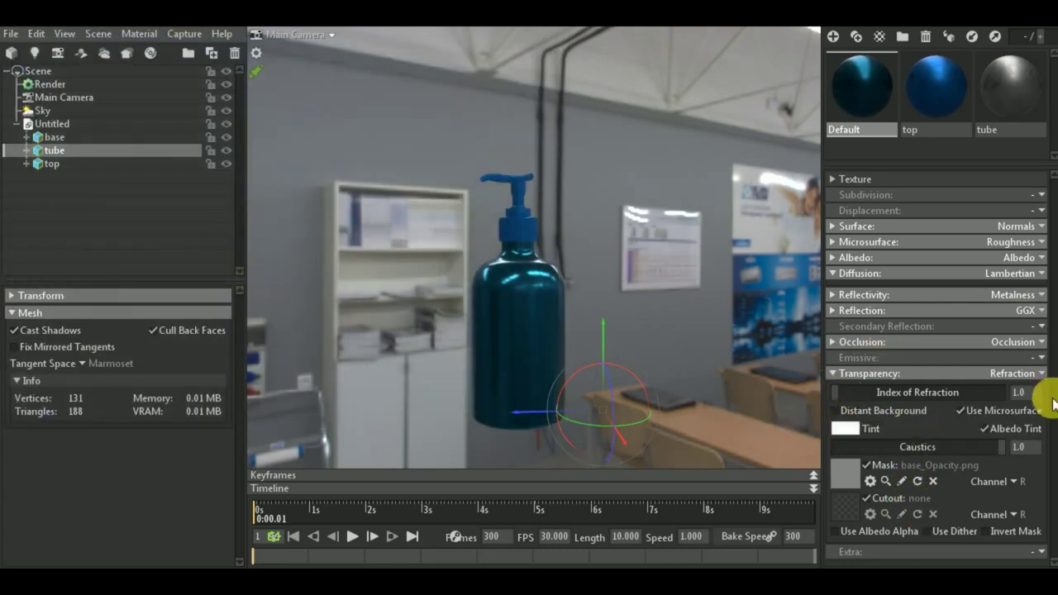
click(985, 428)
click(960, 410)
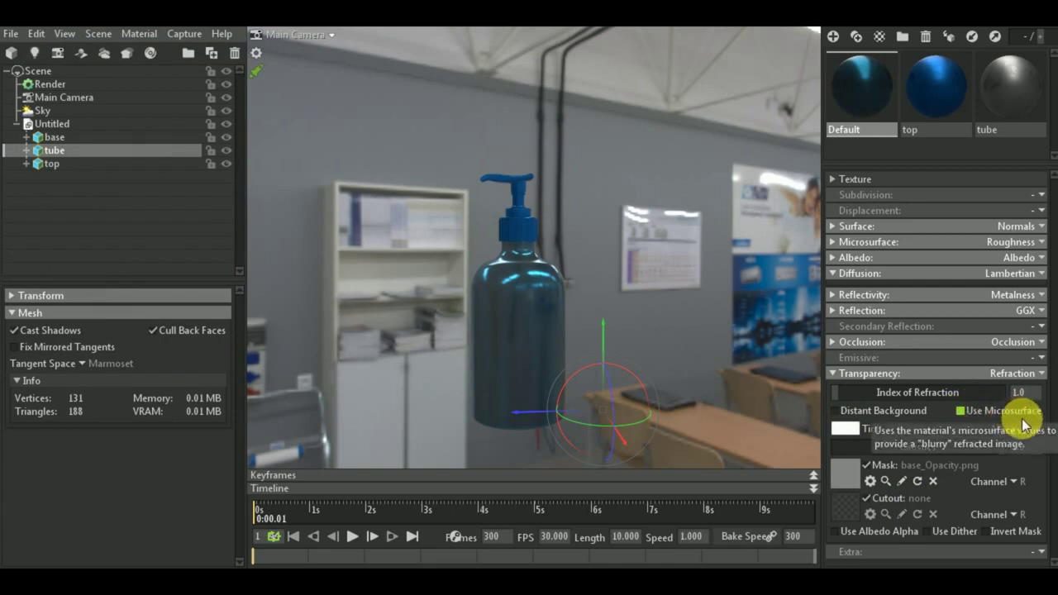
Enable Distant Background for the refraction, keeping Albedo Tint off
drag(602, 289, 682, 279)
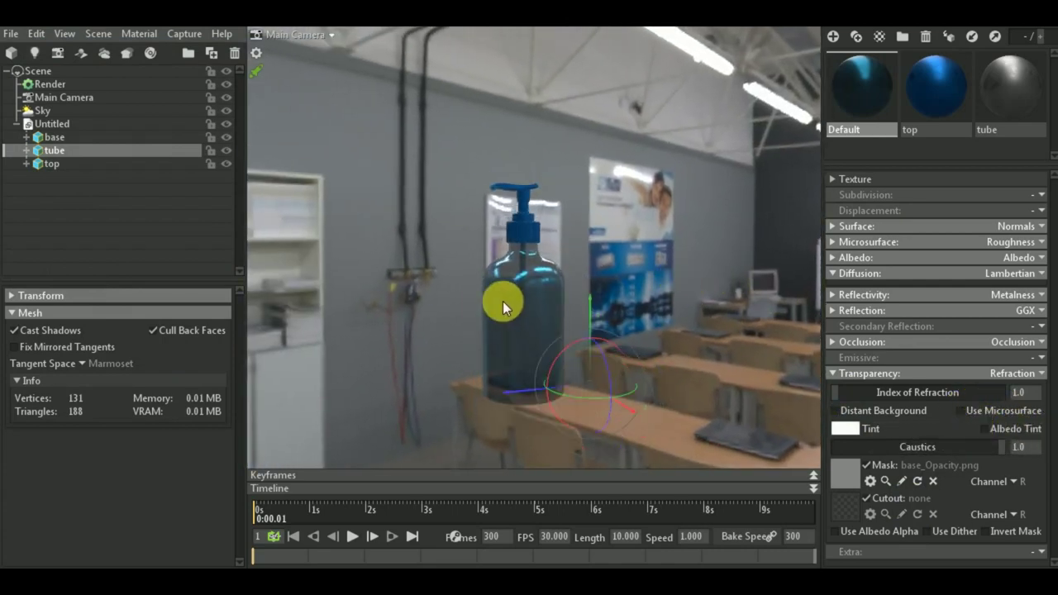
mouse_move(515, 299)
right_down()
mouse_move(599, 296)
mouse_move(625, 208)
right_up()
middle_drag(624, 208, 628, 185)
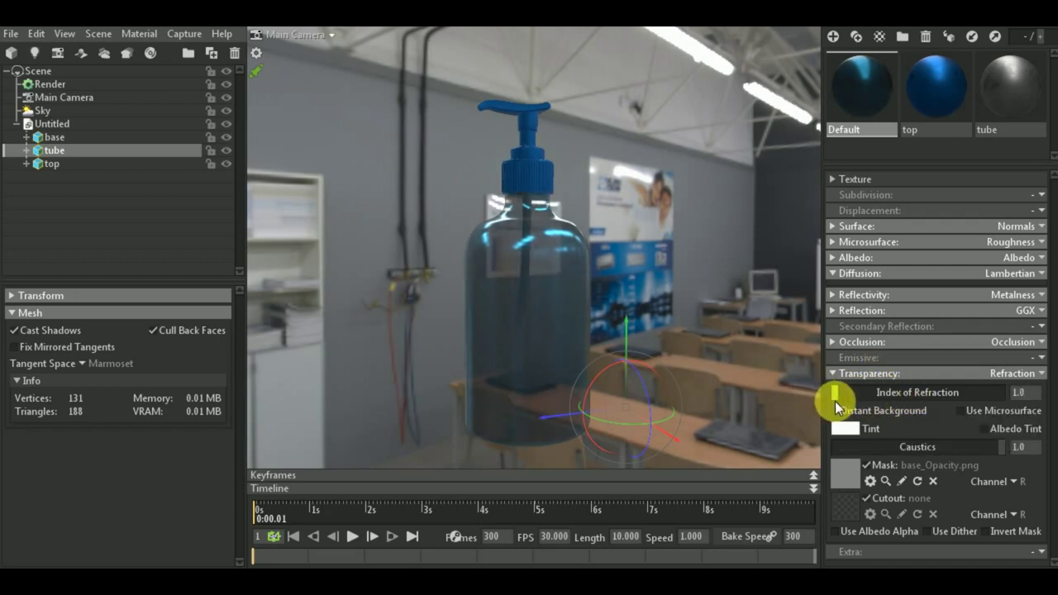
click(985, 430)
click(985, 429)
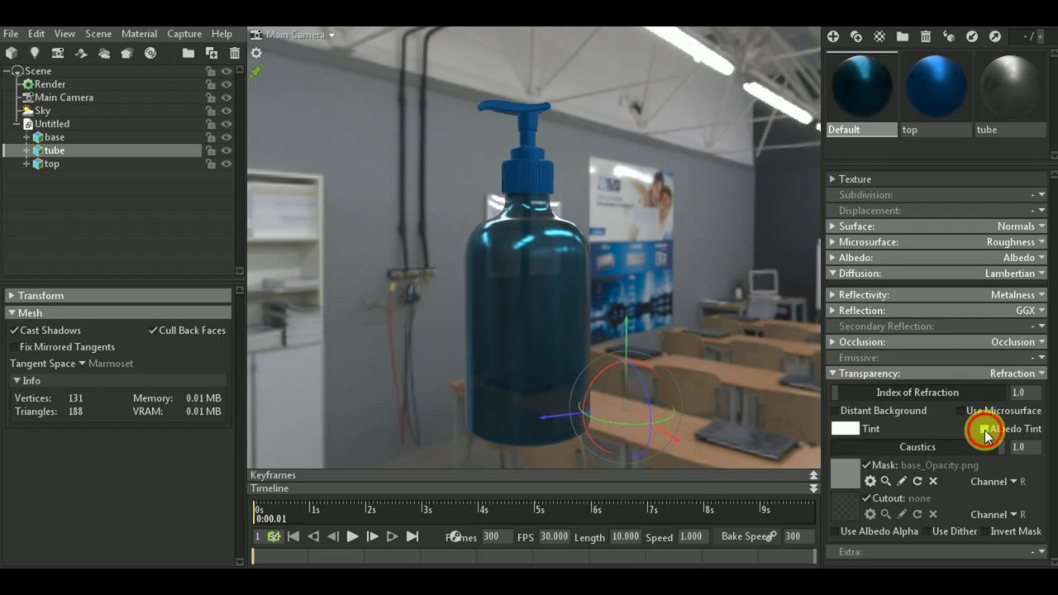
click(835, 411)
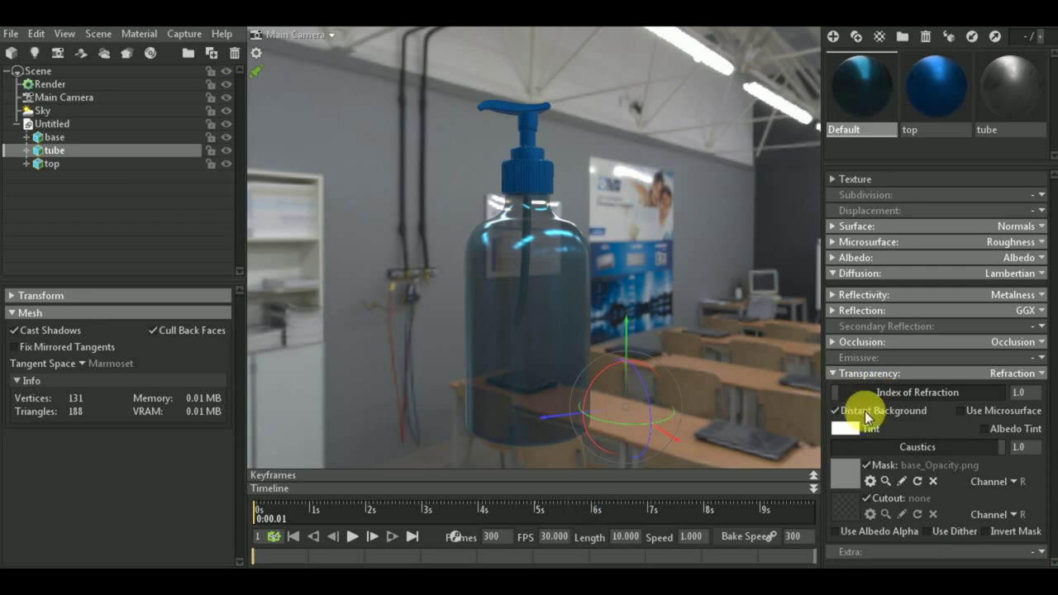
Tint the refractive glass a saturated blue through the Transparency Tint swatch
click(844, 427)
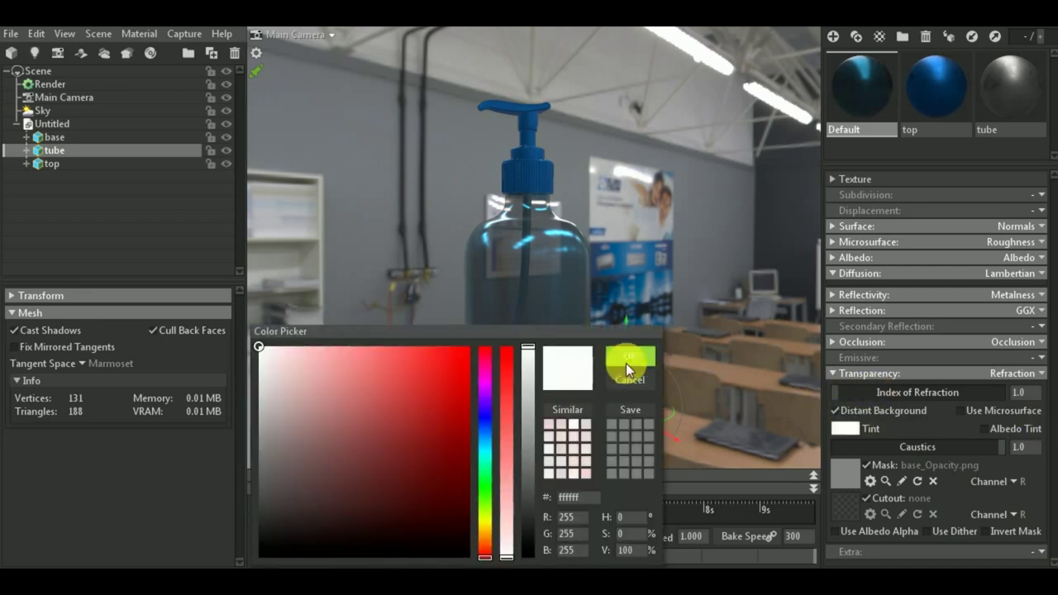
click(485, 422)
mouse_move(444, 386)
mouse_down()
mouse_move(397, 353)
mouse_move(364, 363)
mouse_move(394, 428)
mouse_move(414, 360)
mouse_move(461, 345)
mouse_up()
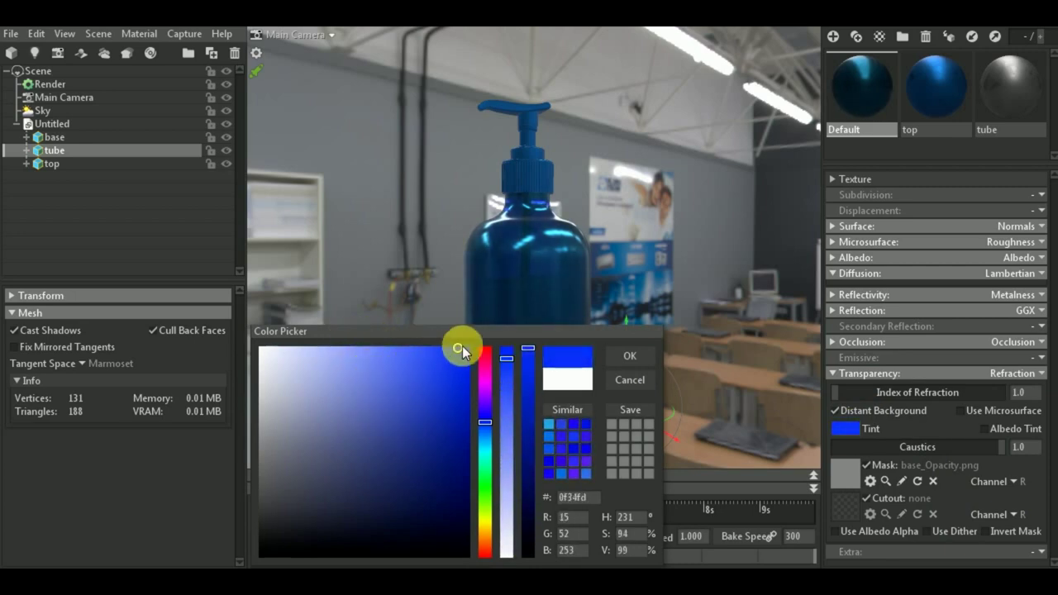
click(629, 355)
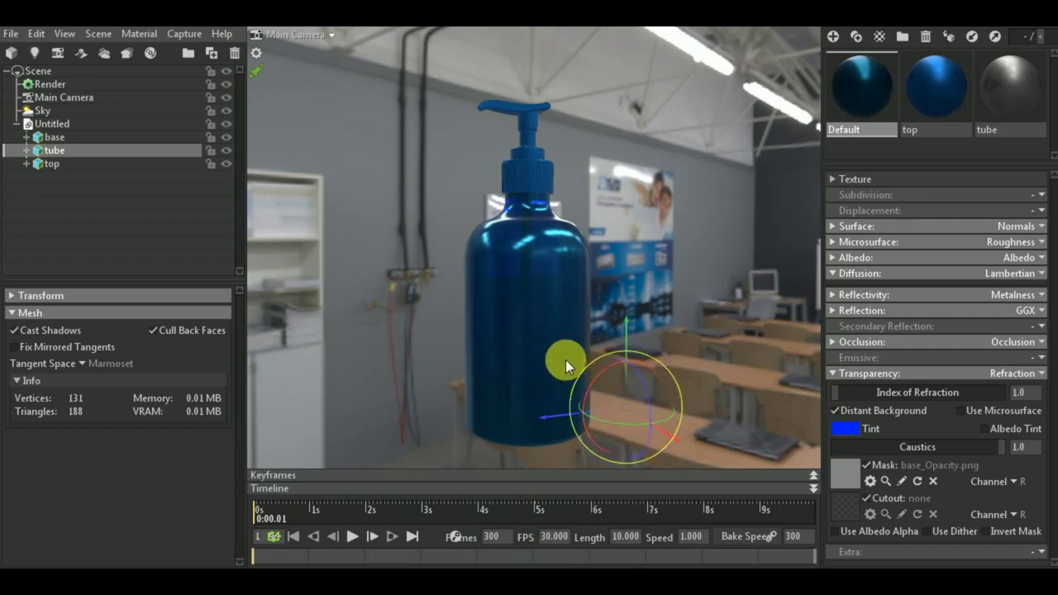
mouse_move(604, 362)
mouse_down()
mouse_move(599, 403)
mouse_move(636, 375)
mouse_move(725, 360)
mouse_move(634, 379)
mouse_move(698, 389)
mouse_up()
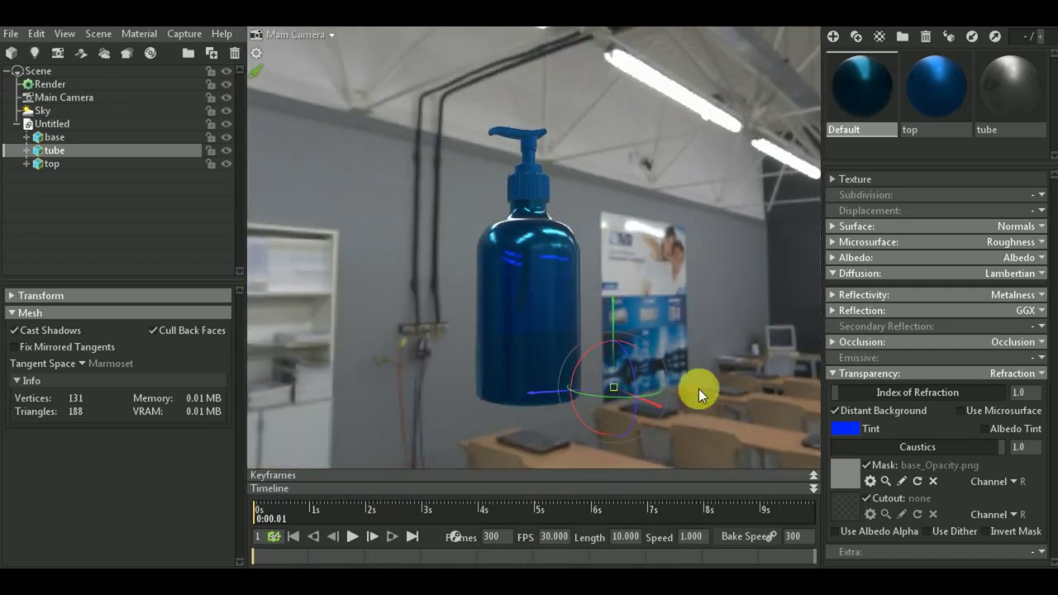
Refine the glass tint to a pale cyan-blue (9dddff)
click(847, 428)
mouse_move(495, 411)
mouse_down()
mouse_move(483, 409)
mouse_move(484, 334)
mouse_move(416, 389)
mouse_up()
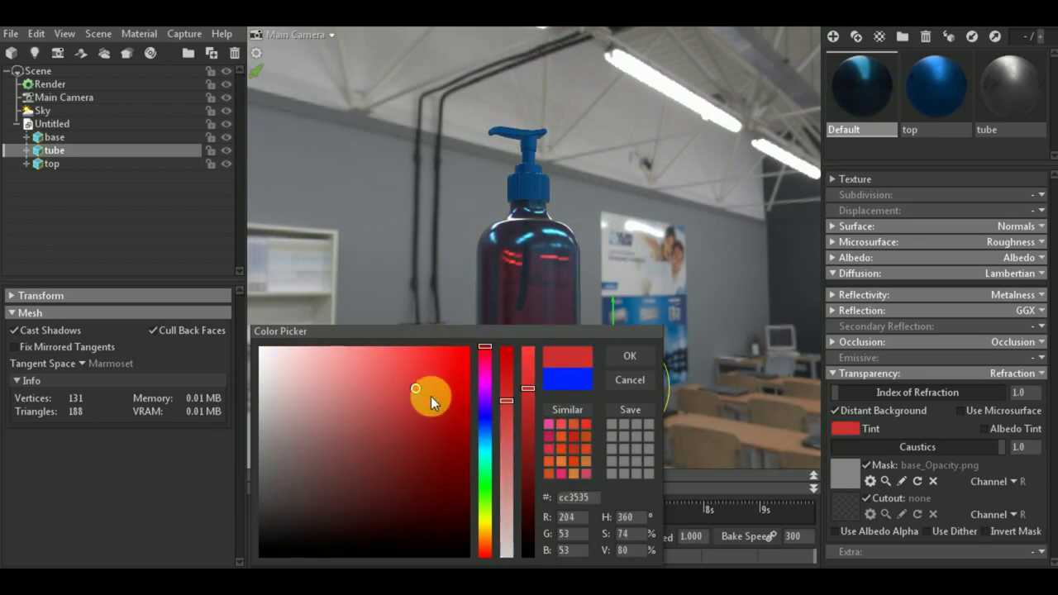
click(486, 428)
drag(490, 432, 485, 439)
drag(425, 392, 345, 336)
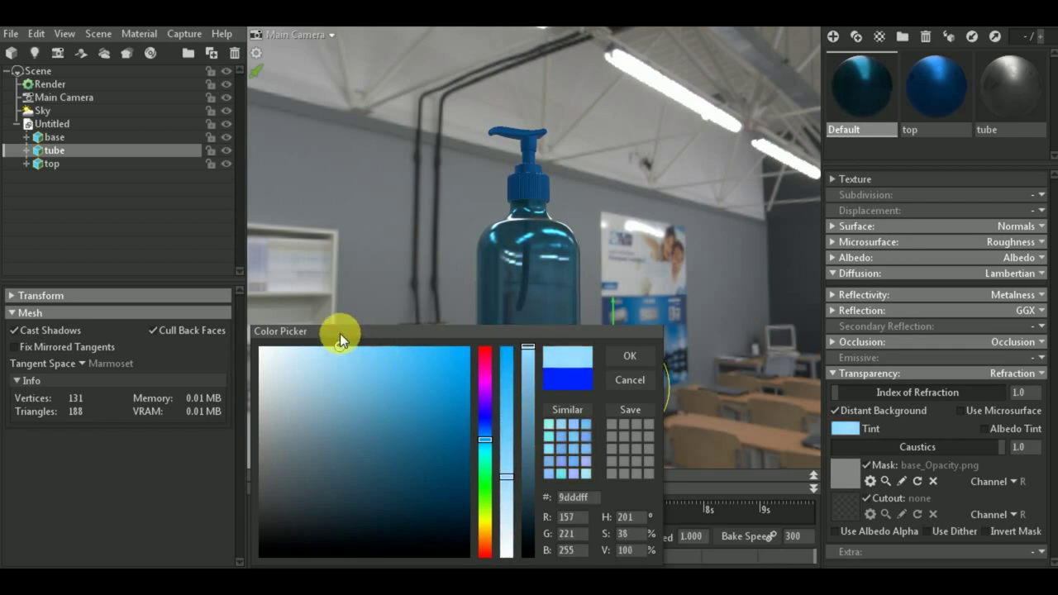
click(624, 356)
mouse_move(618, 383)
mouse_down()
mouse_move(619, 346)
mouse_move(647, 353)
mouse_move(558, 345)
mouse_move(589, 346)
mouse_up()
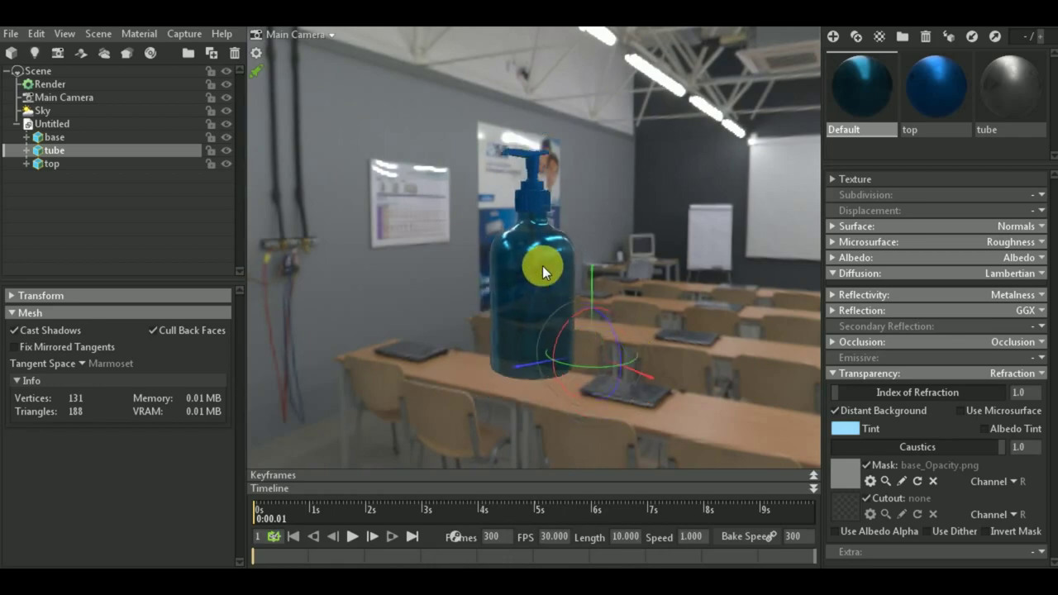
Try Mirror reflections on the Default glass material, then switch its Reflection model to Blinn-Phong
mouse_move(542, 265)
mouse_down()
mouse_move(690, 265)
mouse_move(584, 317)
mouse_move(467, 312)
mouse_move(609, 279)
mouse_move(744, 268)
mouse_move(673, 271)
mouse_up()
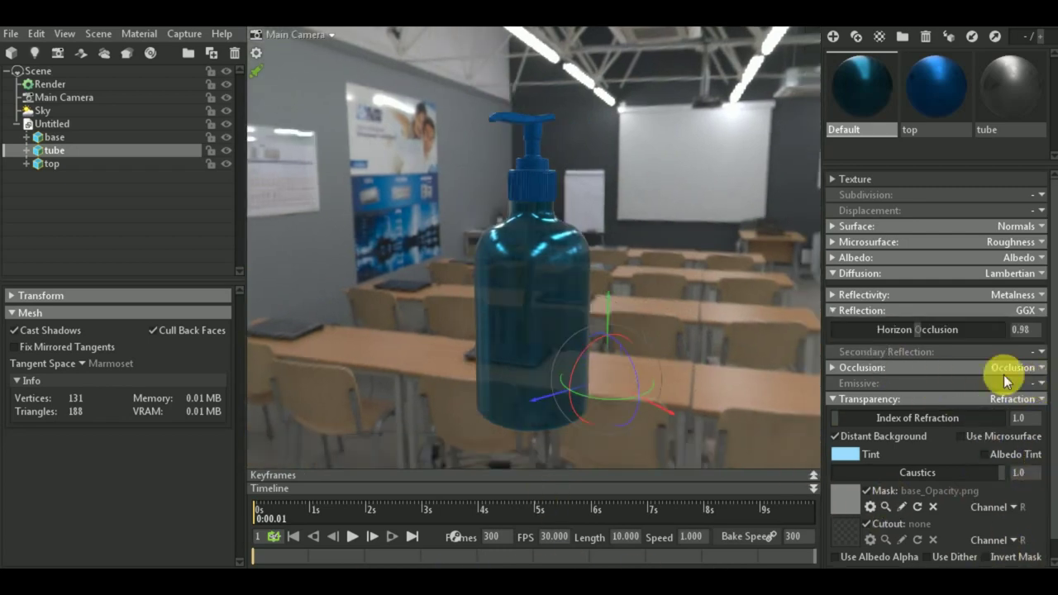
click(1041, 311)
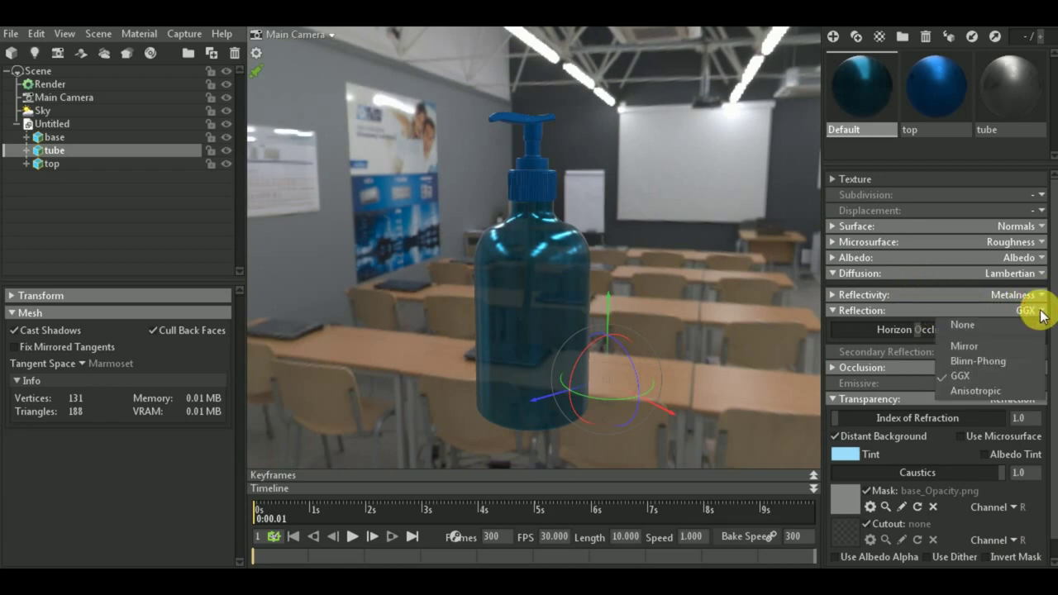
click(989, 346)
mouse_move(779, 324)
mouse_down()
mouse_move(685, 250)
mouse_move(710, 250)
mouse_move(619, 256)
mouse_up()
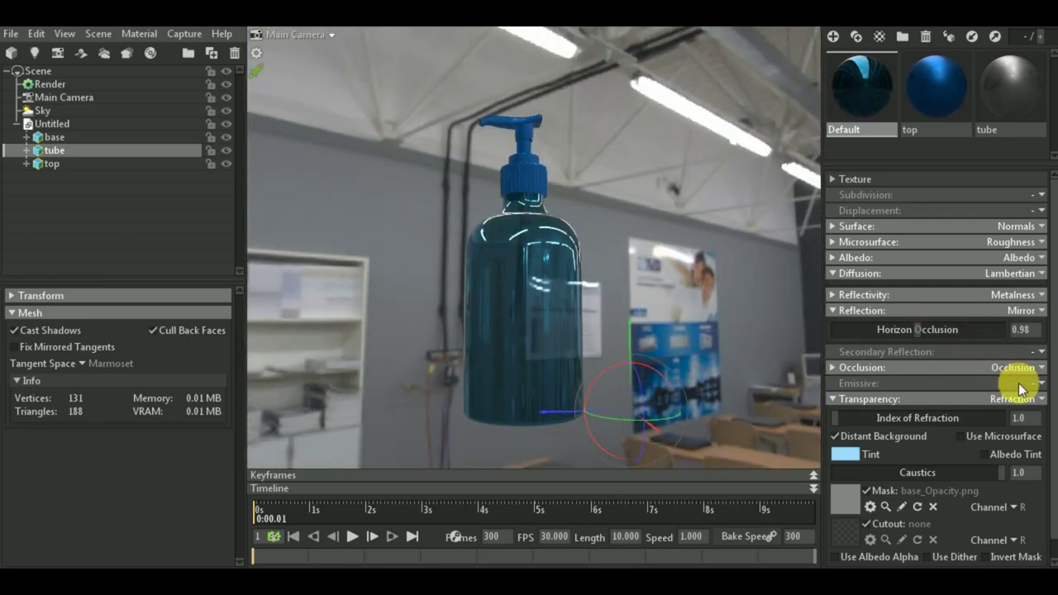
click(1035, 310)
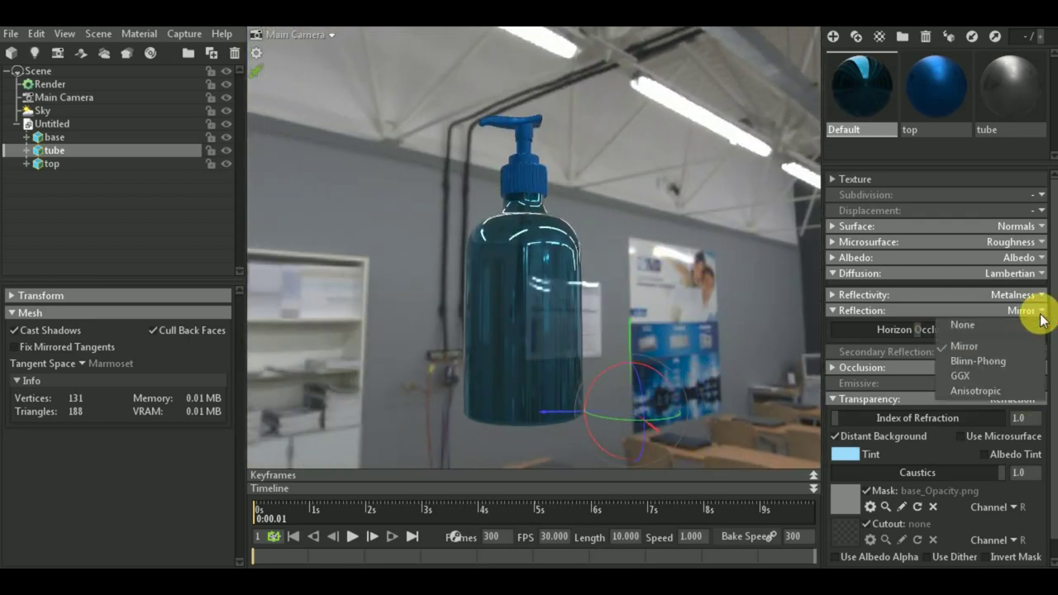
click(1009, 357)
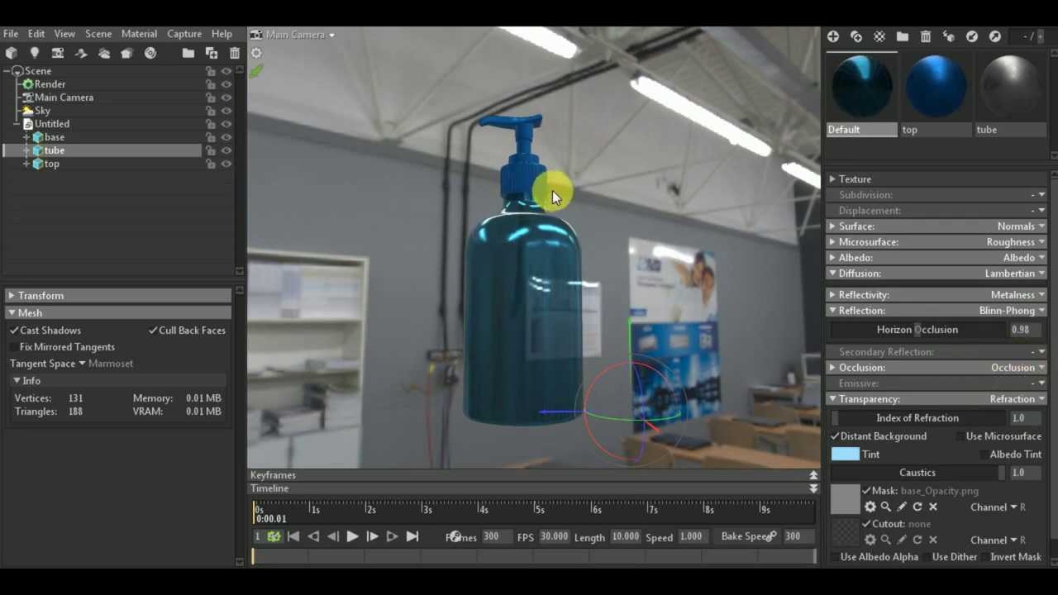
mouse_move(552, 191)
mouse_down()
mouse_move(672, 222)
mouse_move(729, 221)
mouse_move(602, 246)
mouse_move(559, 269)
mouse_move(681, 241)
mouse_up()
Preview a red albedo colour on the top material without keeping it
click(940, 84)
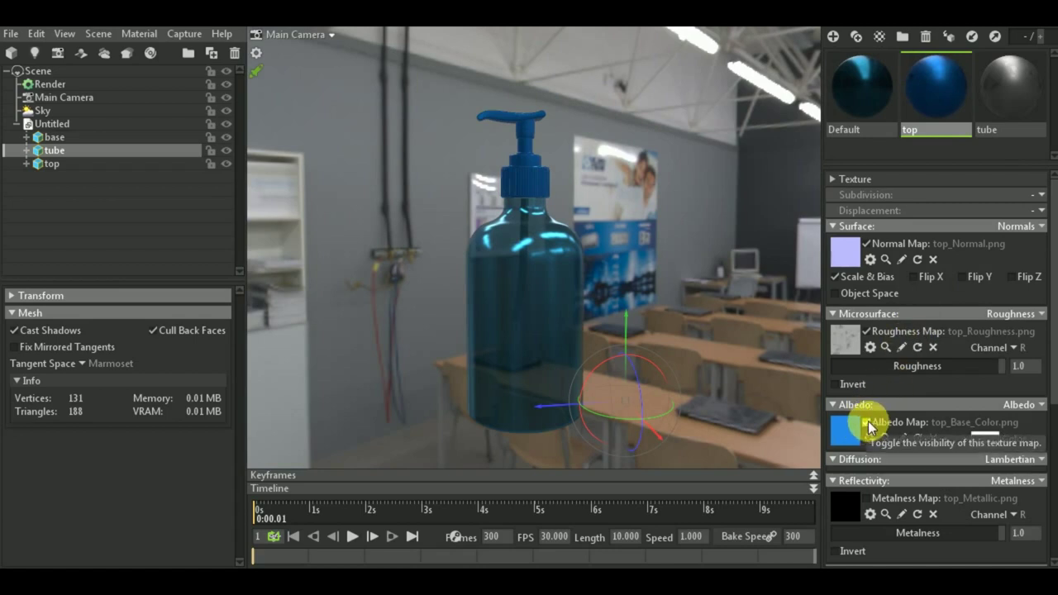
click(982, 440)
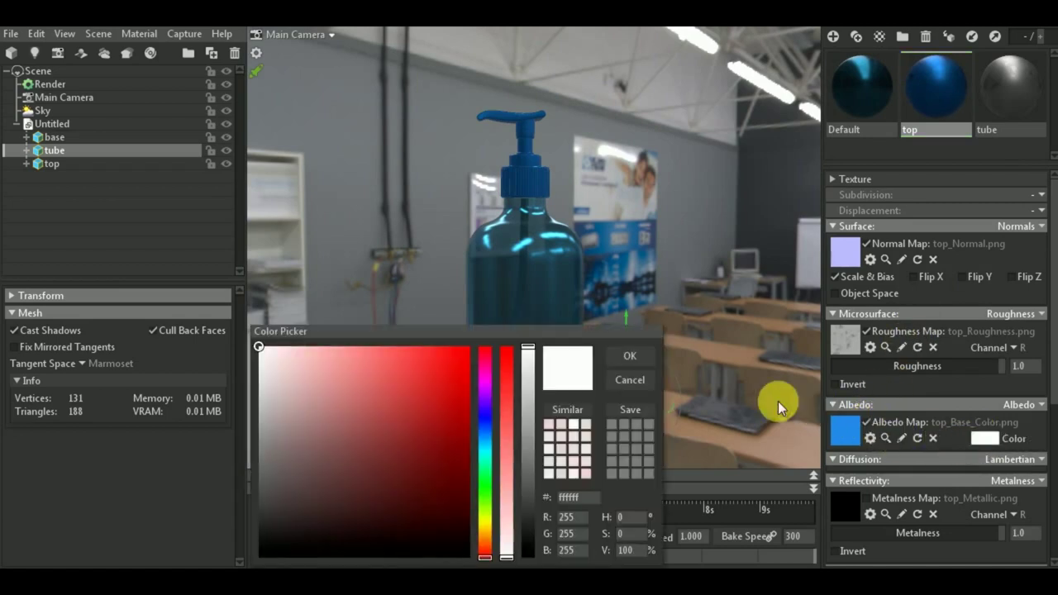
click(460, 371)
click(430, 386)
click(630, 380)
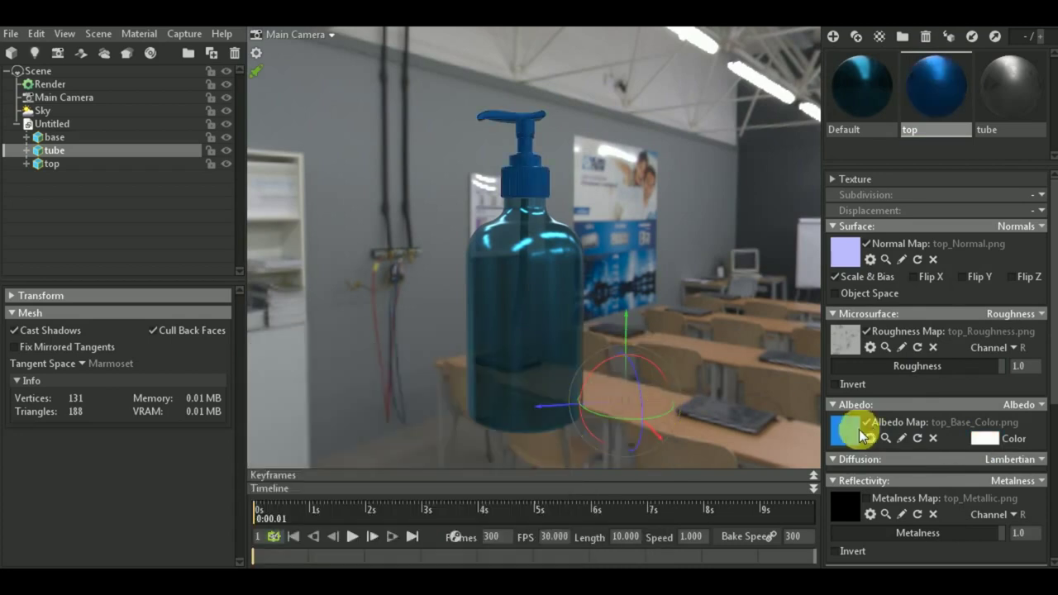
Turn off the top's Albedo Map and set its albedo colour to dark grey (616161)
click(868, 423)
click(984, 440)
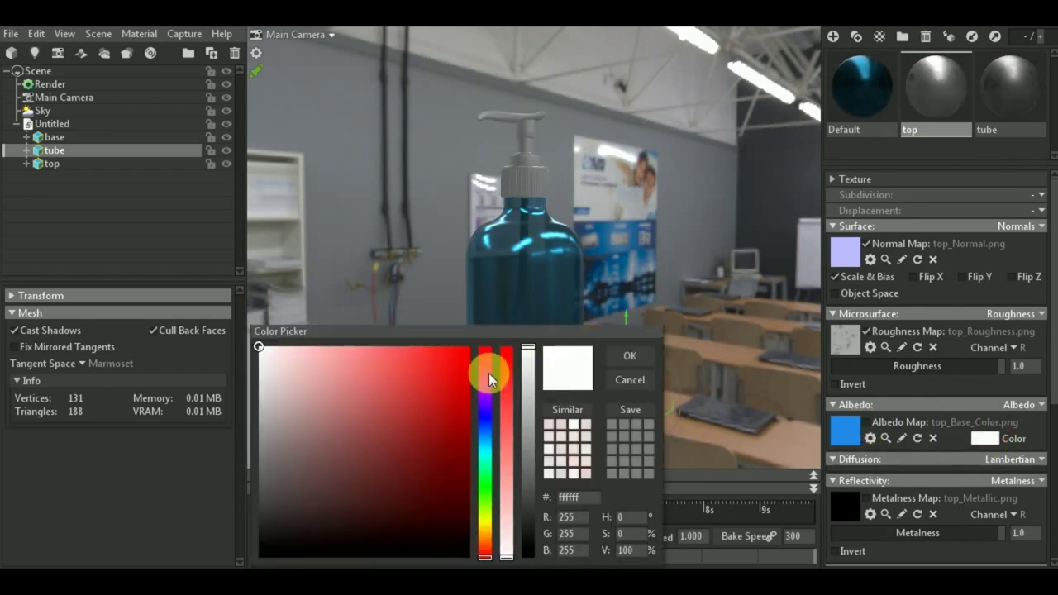
click(452, 379)
click(461, 357)
mouse_move(461, 353)
mouse_down()
mouse_move(240, 438)
mouse_move(234, 343)
mouse_move(242, 439)
mouse_up()
drag(488, 562, 485, 538)
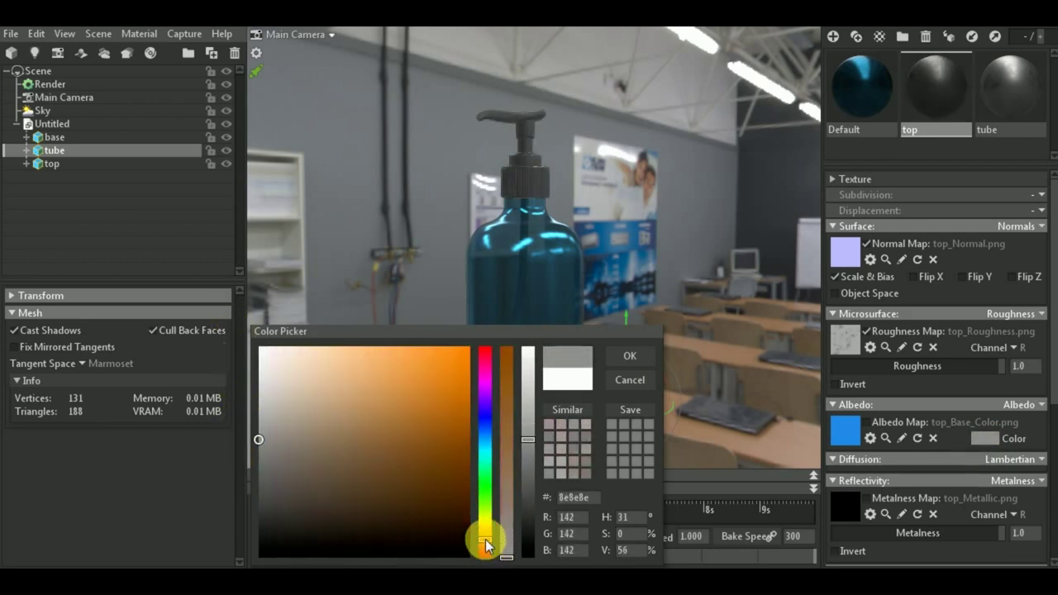
click(438, 409)
mouse_move(446, 395)
mouse_down()
mouse_move(465, 362)
mouse_move(305, 386)
mouse_move(245, 430)
mouse_move(242, 477)
mouse_up()
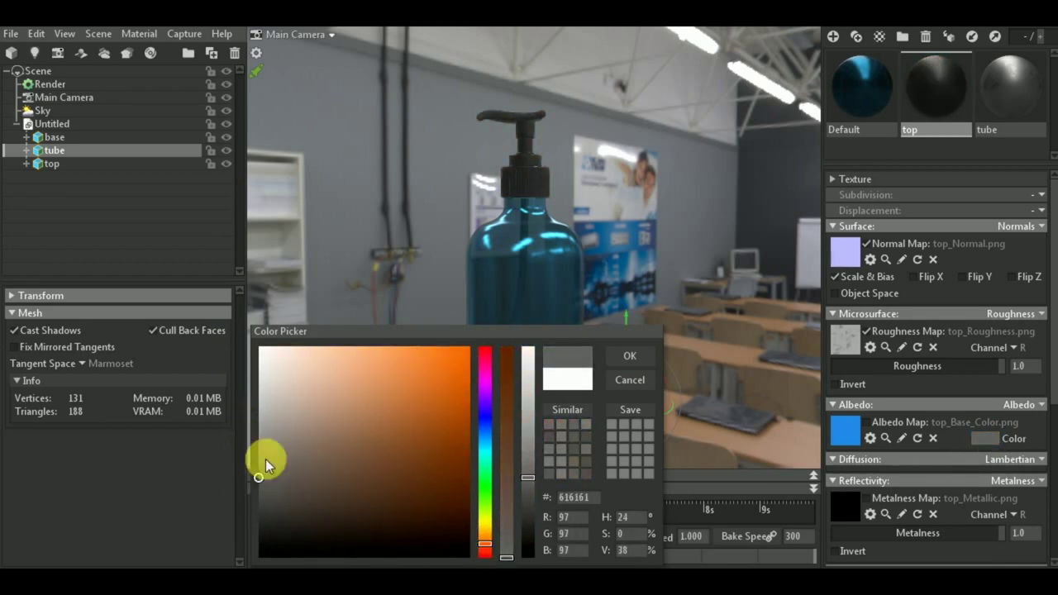
click(633, 357)
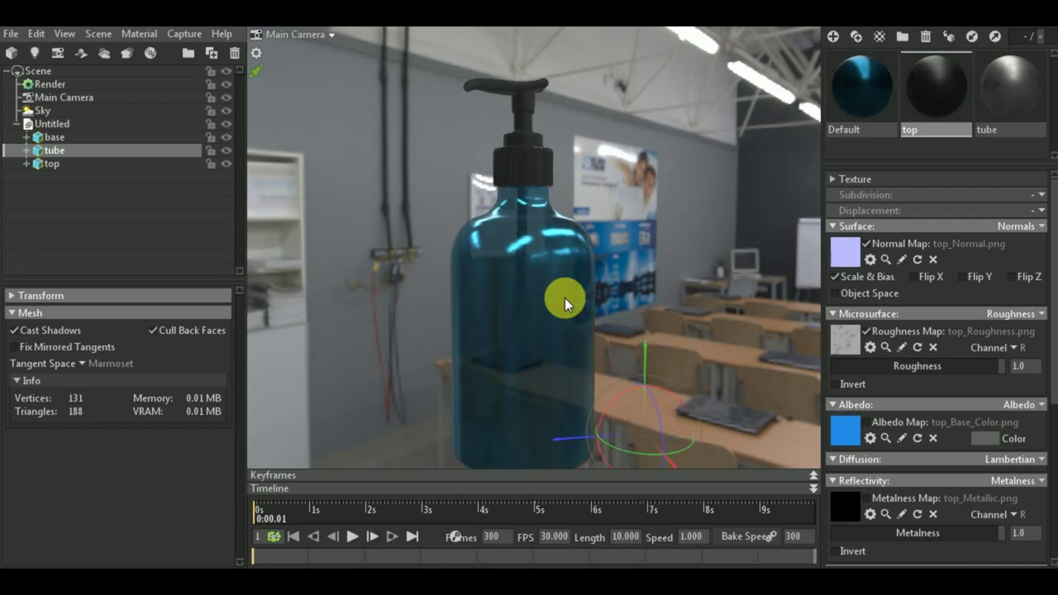
mouse_move(670, 254)
mouse_down()
mouse_move(541, 302)
mouse_move(652, 276)
mouse_up()
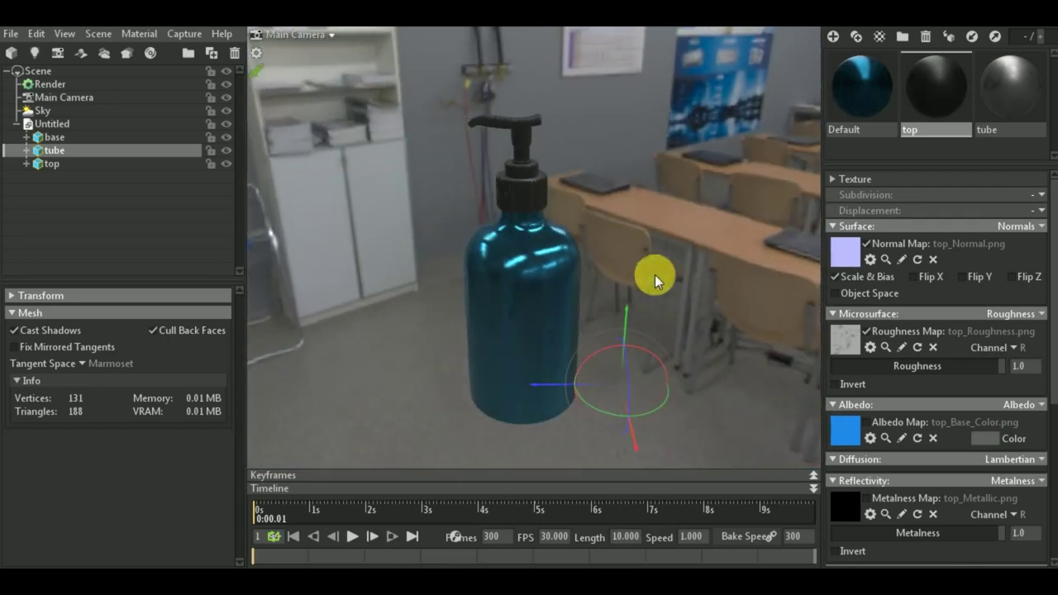
Set the Sky Backdrop Mode to Color and choose a light grey
click(51, 112)
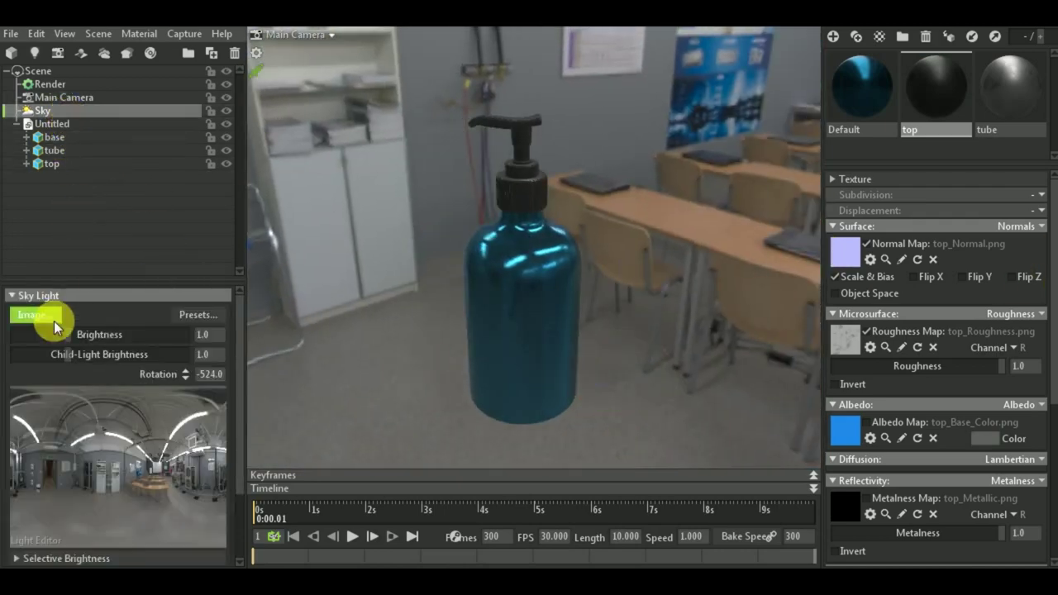
scroll(50, 462, down, 5)
click(46, 511)
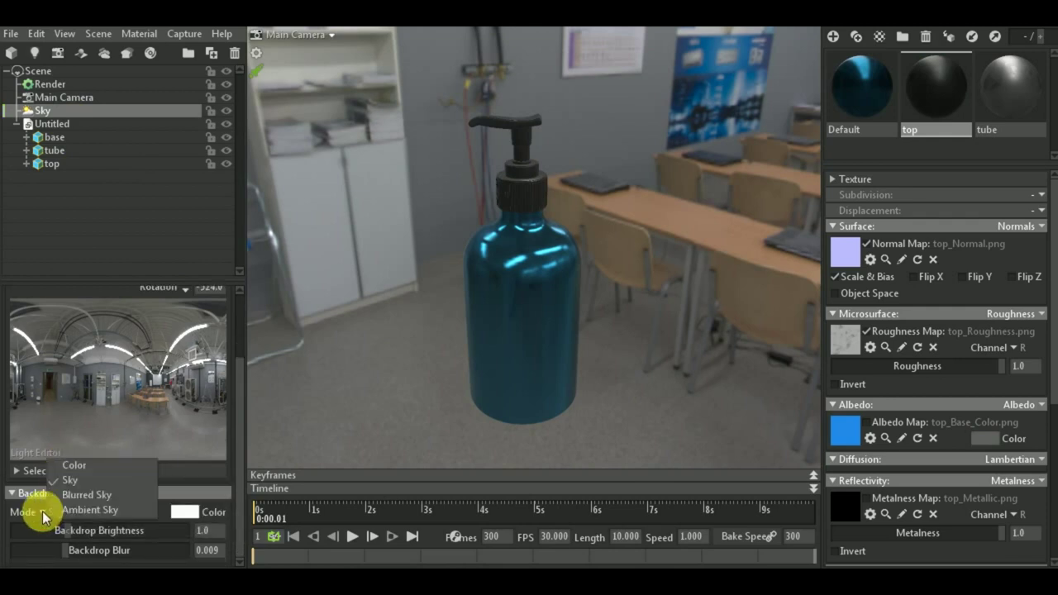
click(74, 467)
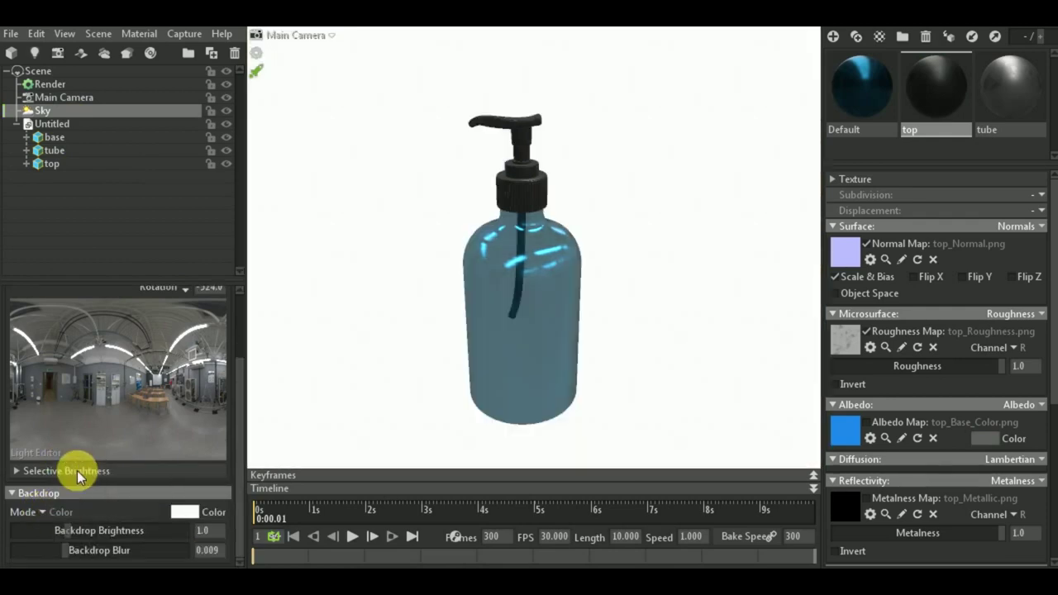
click(184, 512)
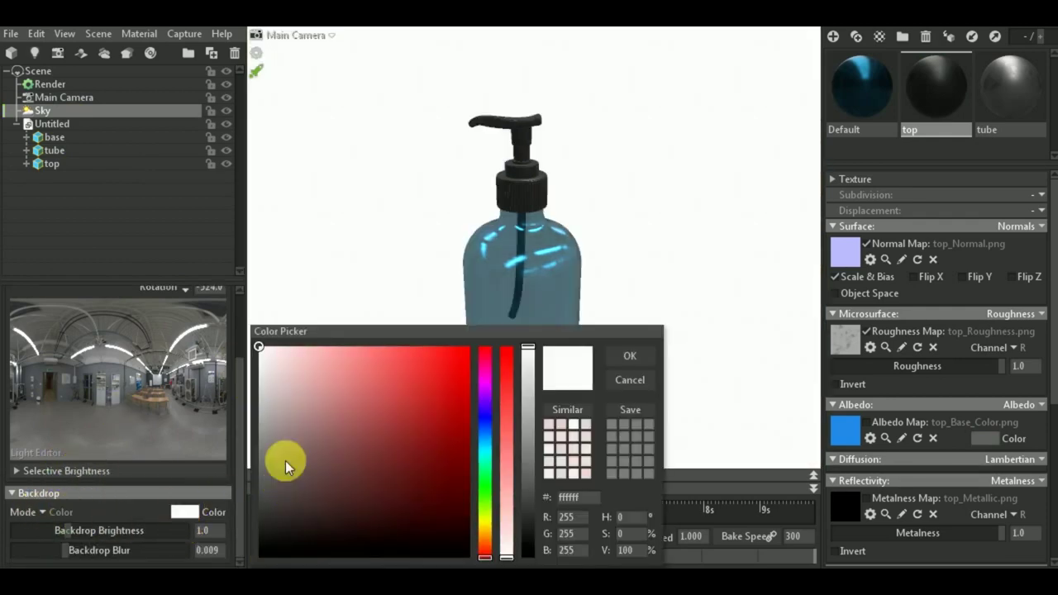
mouse_move(262, 352)
mouse_down()
mouse_move(241, 445)
mouse_move(235, 386)
mouse_up()
click(628, 356)
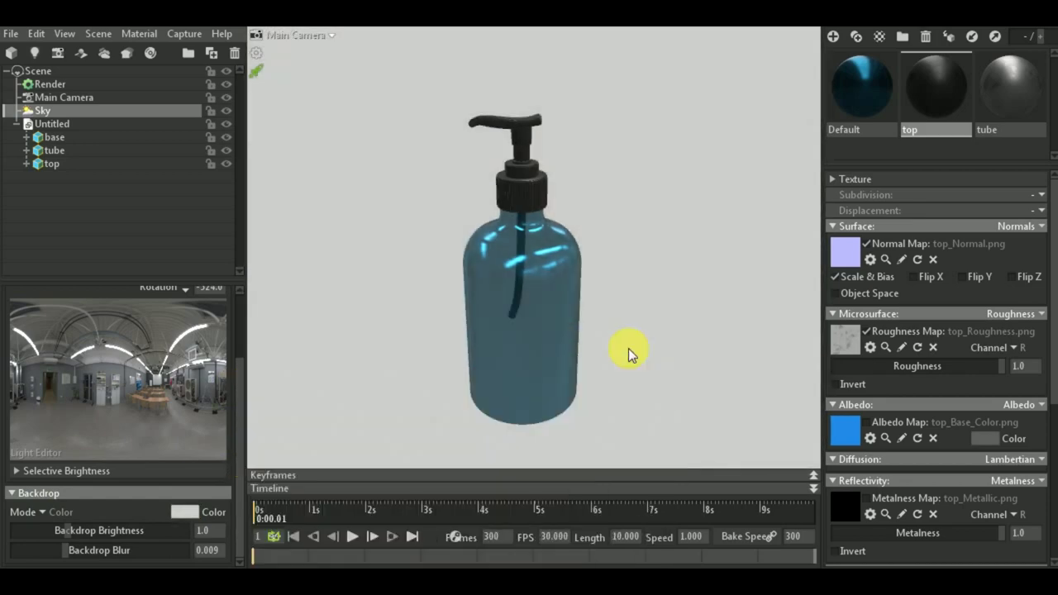
drag(407, 391, 377, 295)
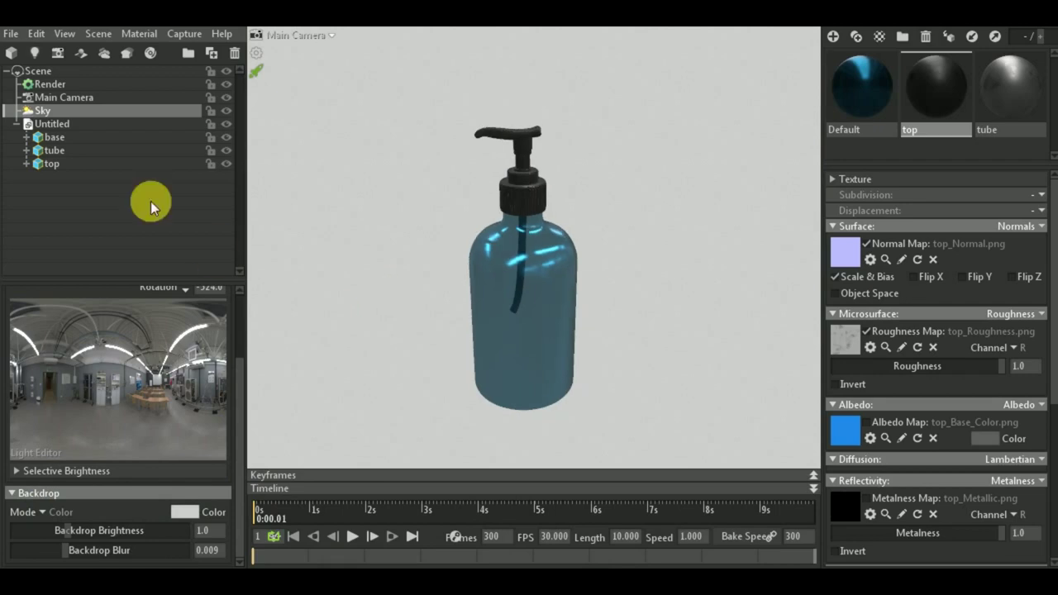
click(80, 126)
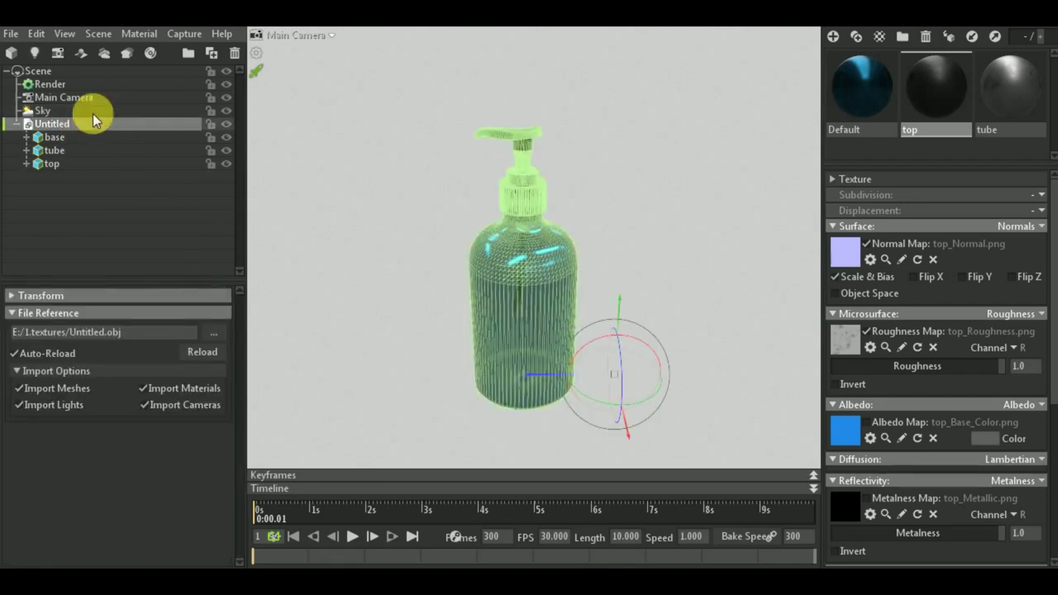
Add Shadow Catcher 1 from the Scene menu and inspect it from above and below
click(106, 34)
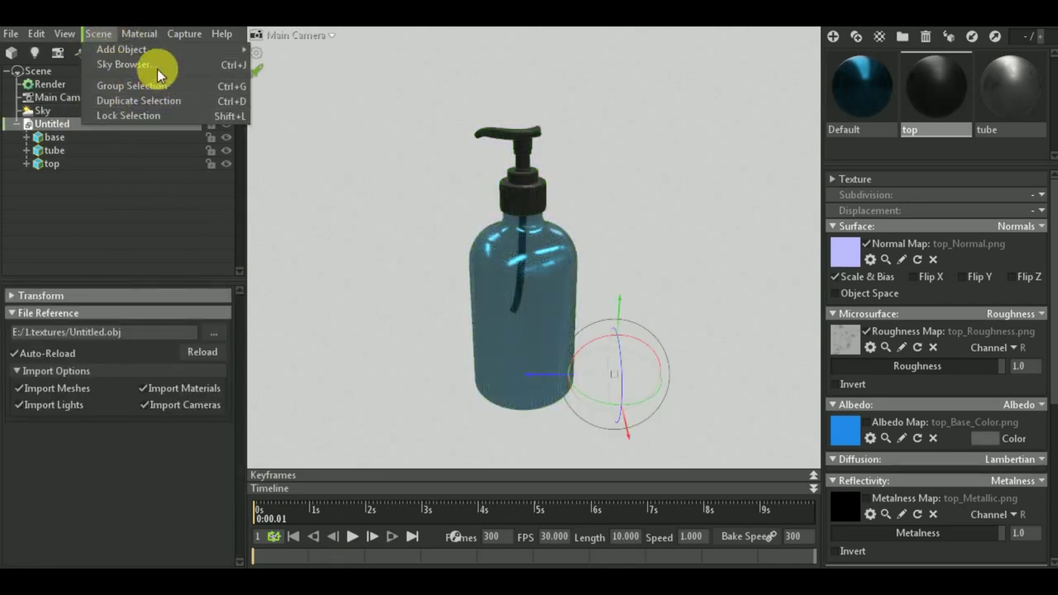
mouse_move(121, 50)
click(334, 154)
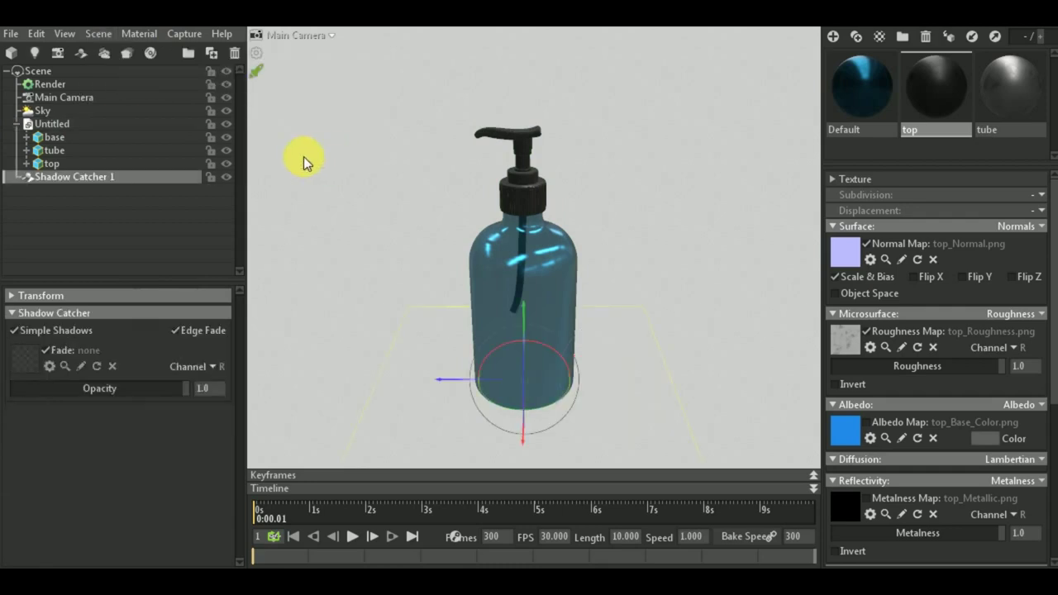
drag(646, 230, 824, 365)
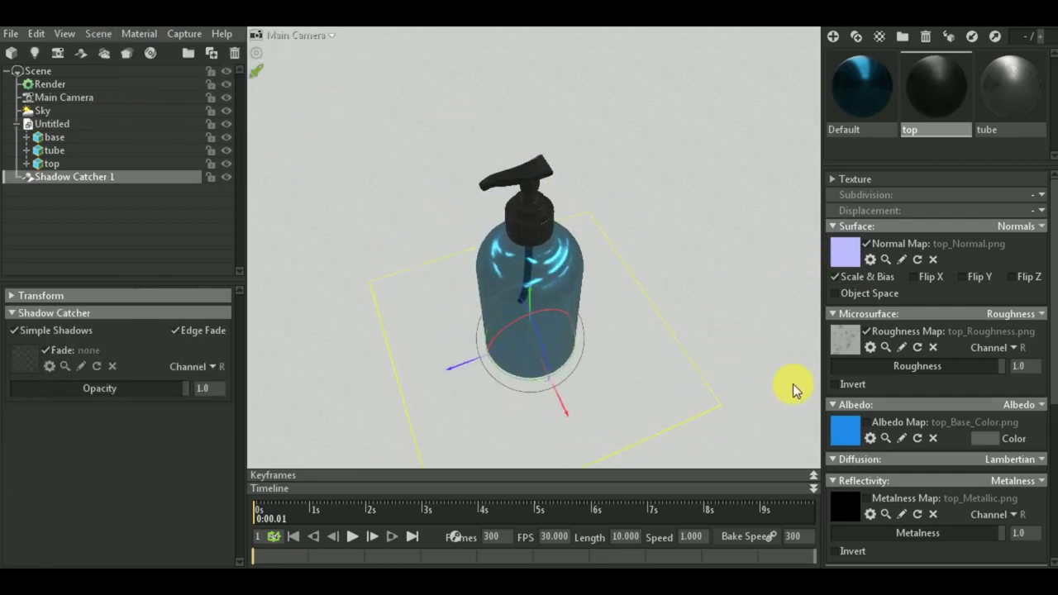
mouse_move(432, 364)
mouse_down()
mouse_move(460, 294)
mouse_move(471, 312)
mouse_up()
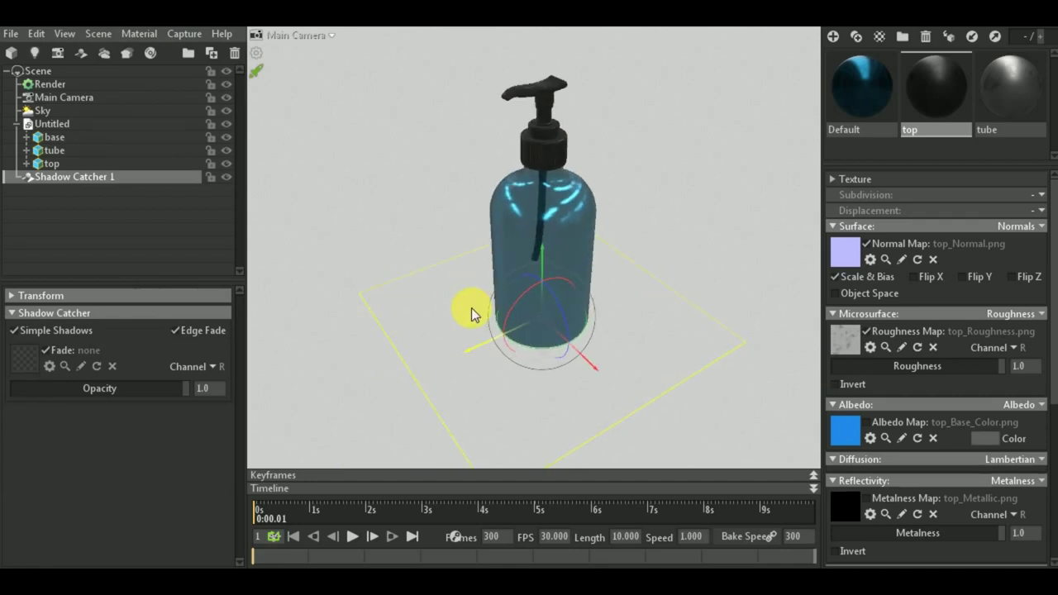
Add a spot light with brightness 0.243 and spot angle 120
click(34, 53)
click(576, 348)
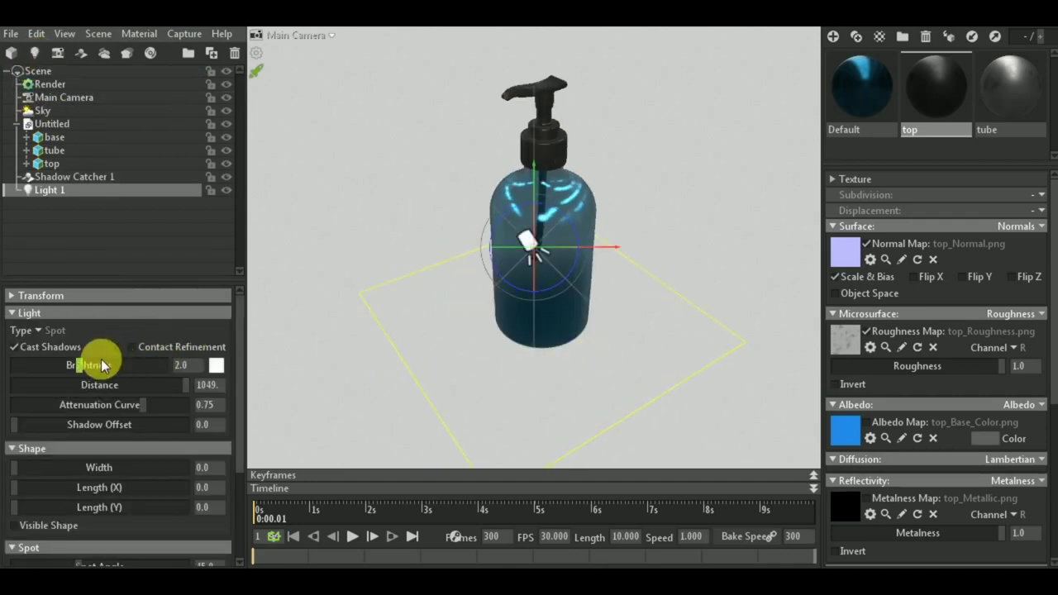
drag(89, 365, 58, 365)
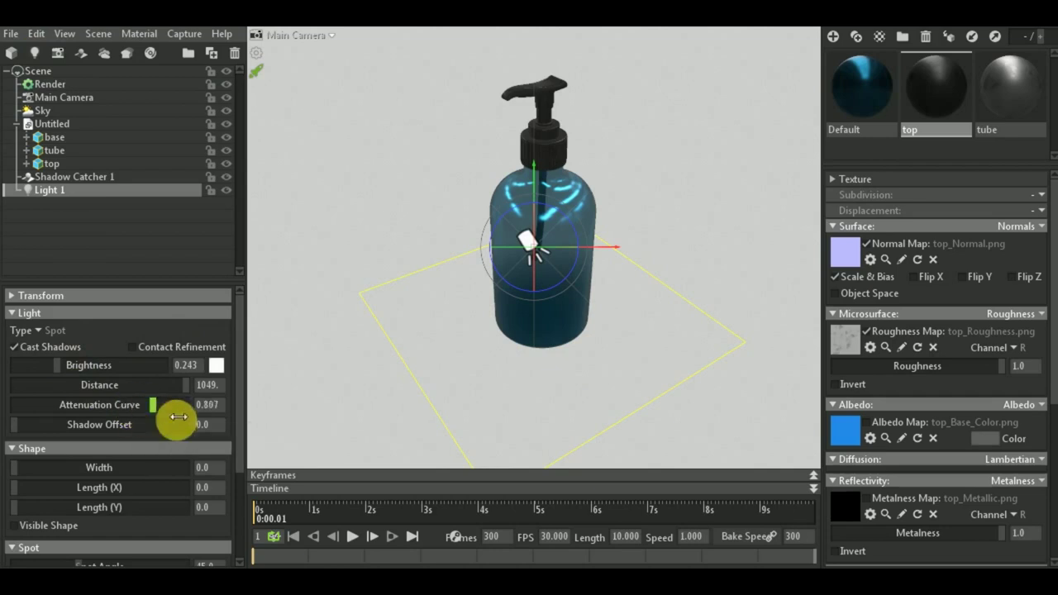
scroll(83, 498, down, 1)
scroll(81, 483, down, 2)
drag(79, 435, 188, 435)
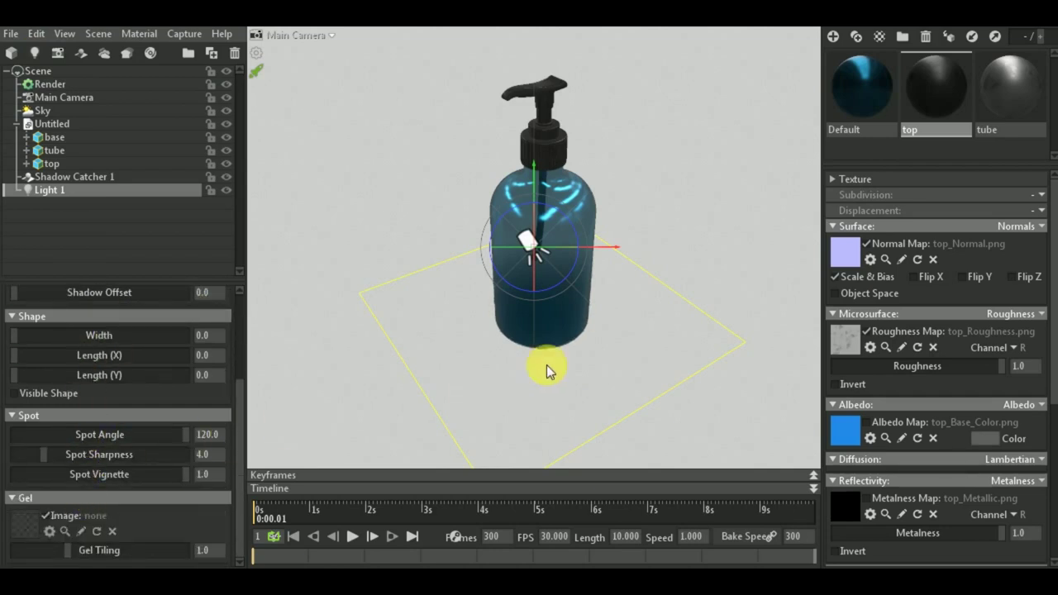
mouse_move(546, 365)
mouse_down()
mouse_move(460, 379)
mouse_move(466, 345)
mouse_move(498, 314)
mouse_move(496, 337)
mouse_move(547, 331)
mouse_up()
Lower Shadow Catcher 1's opacity to 0.336 to soften the shadow
click(74, 176)
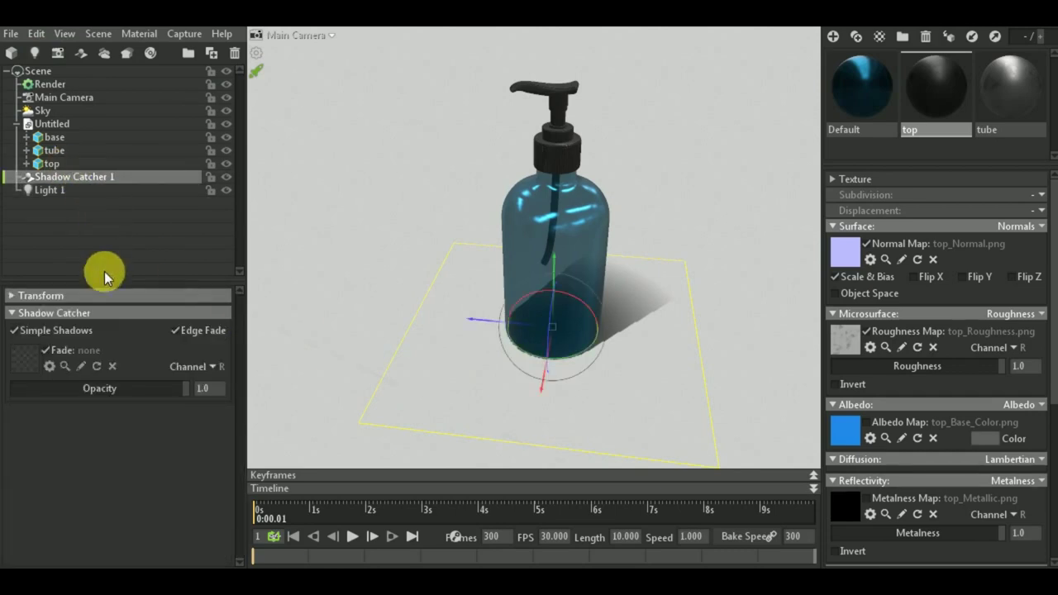
drag(104, 392, 76, 388)
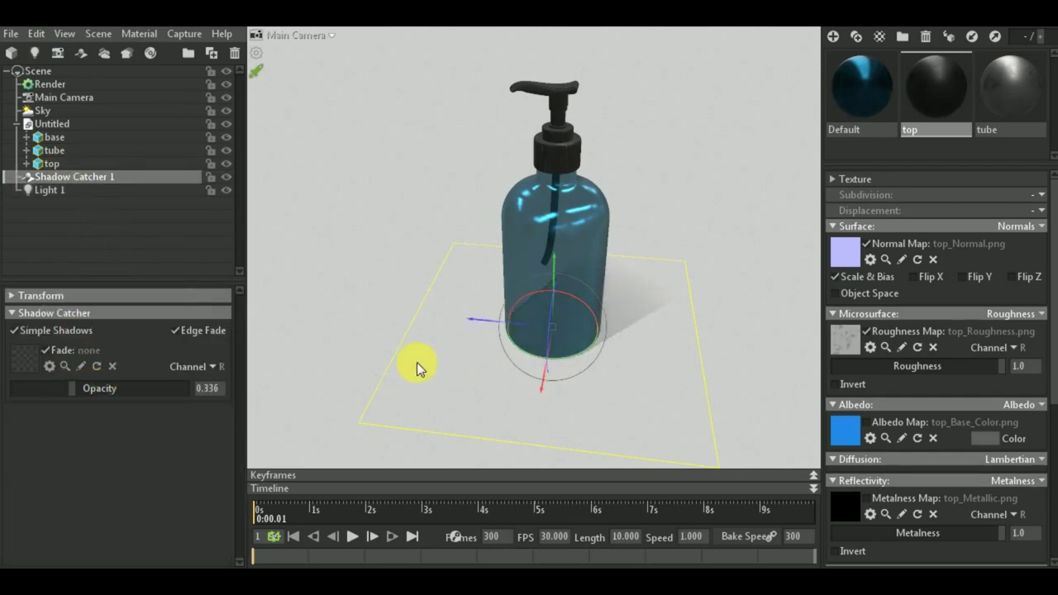
mouse_move(443, 310)
mouse_down()
mouse_move(476, 330)
mouse_move(495, 366)
mouse_move(390, 396)
mouse_up()
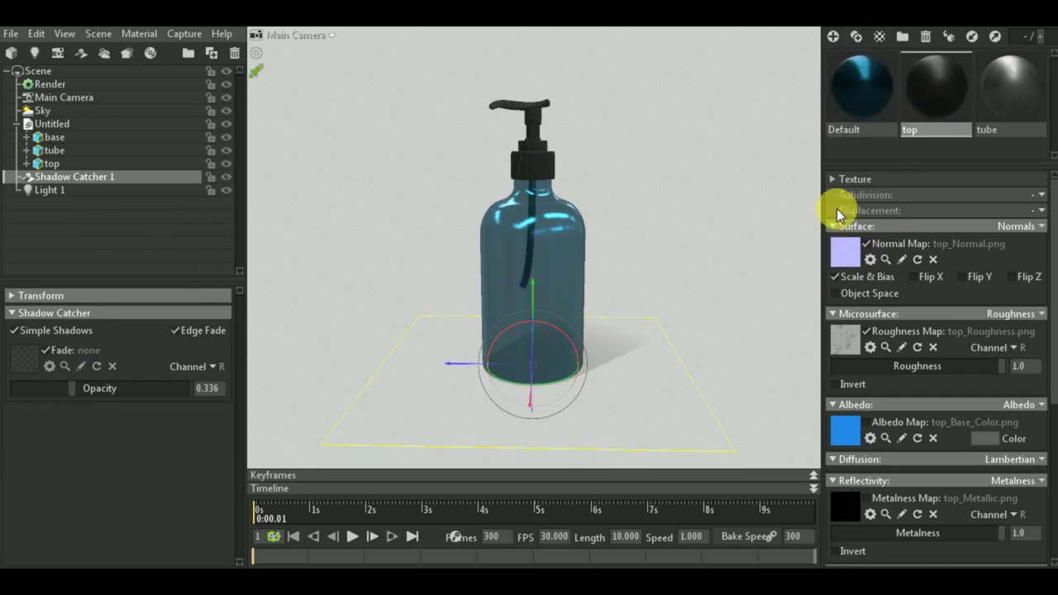
Re-enable the top material's Albedo Map and set its albedo colour to white (ffffff)
click(1020, 82)
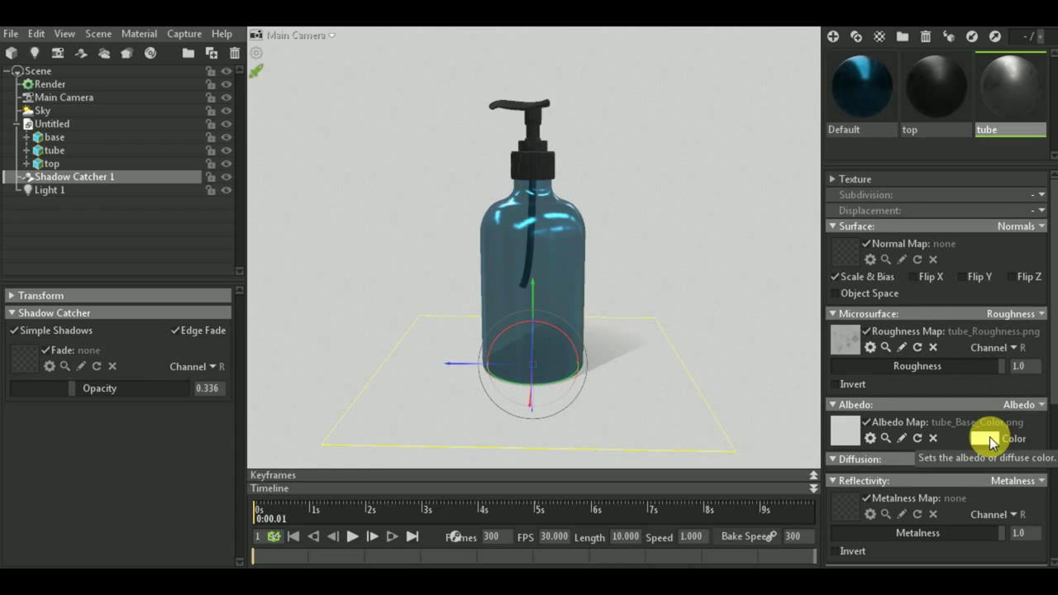
click(946, 93)
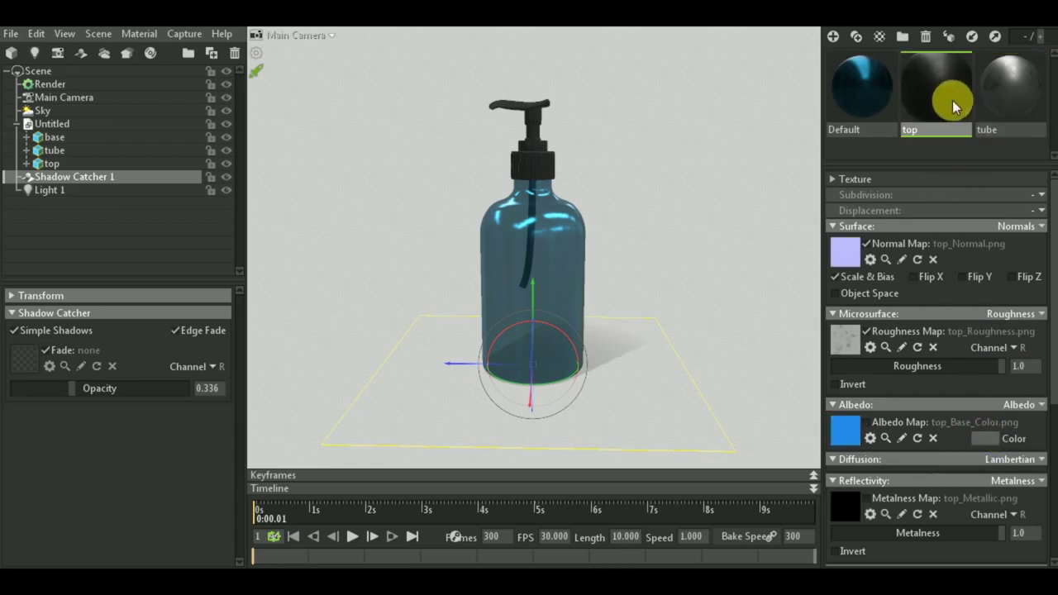
click(866, 422)
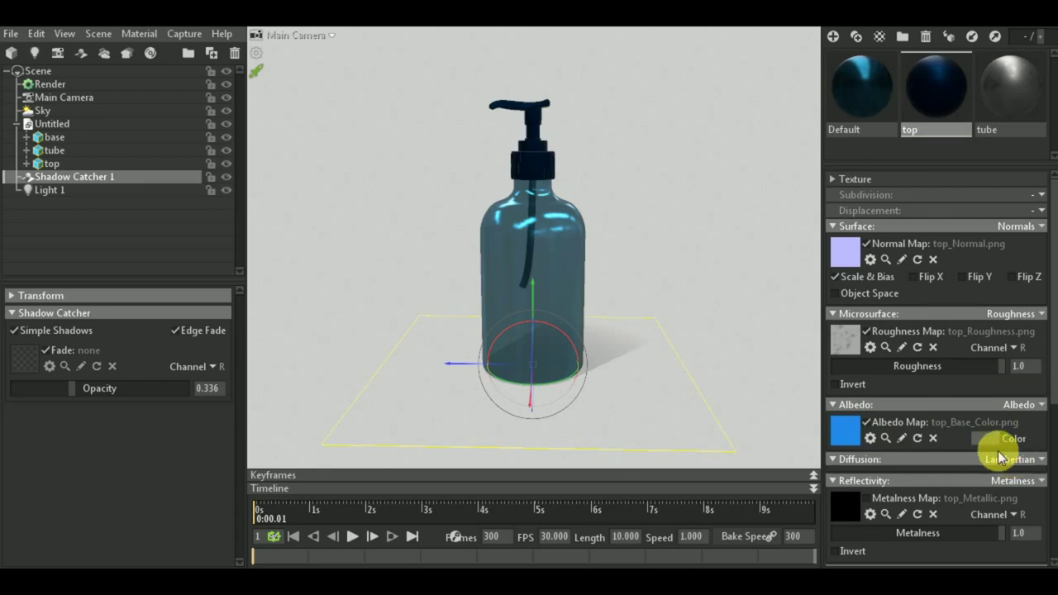
click(990, 438)
mouse_move(343, 413)
mouse_down()
mouse_move(235, 357)
mouse_move(208, 307)
mouse_up()
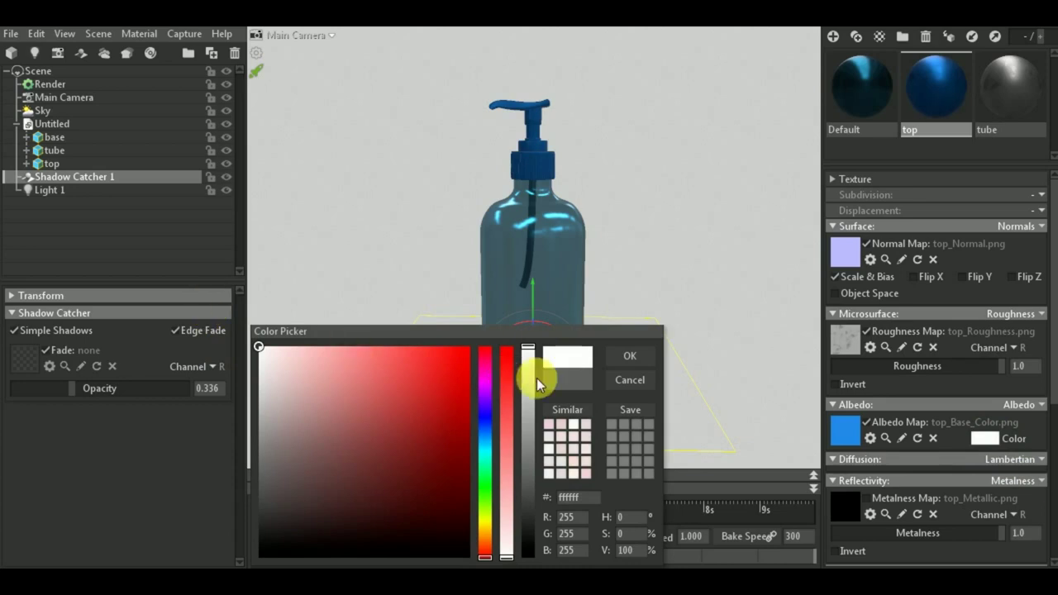
click(625, 357)
mouse_move(790, 330)
mouse_down()
mouse_move(676, 321)
mouse_move(626, 353)
mouse_move(752, 320)
mouse_move(730, 281)
mouse_move(629, 368)
mouse_move(448, 359)
mouse_up()
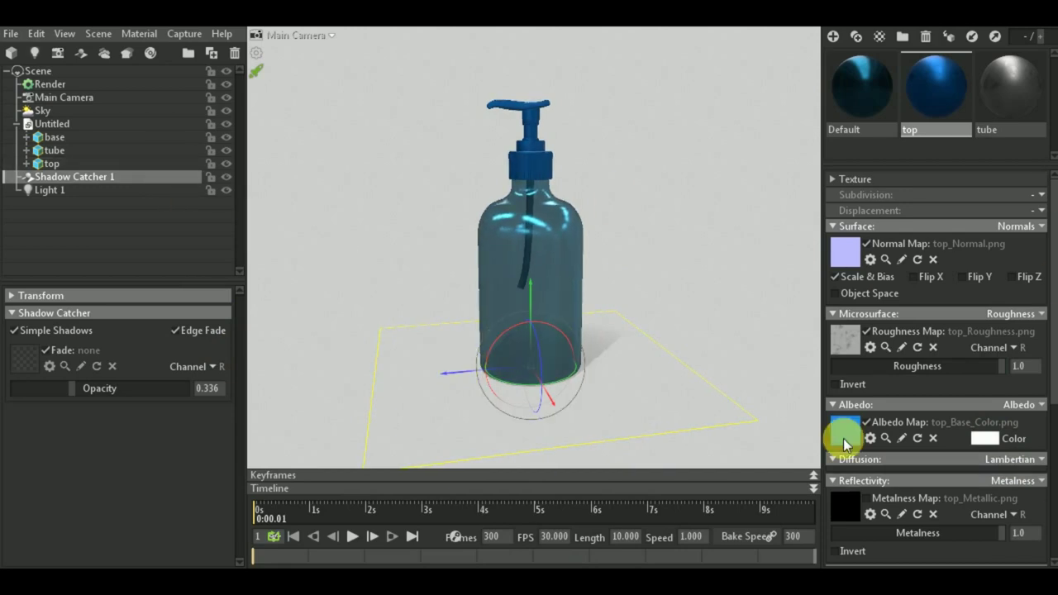
Lower the tube material's metalness to 0.143
click(1010, 91)
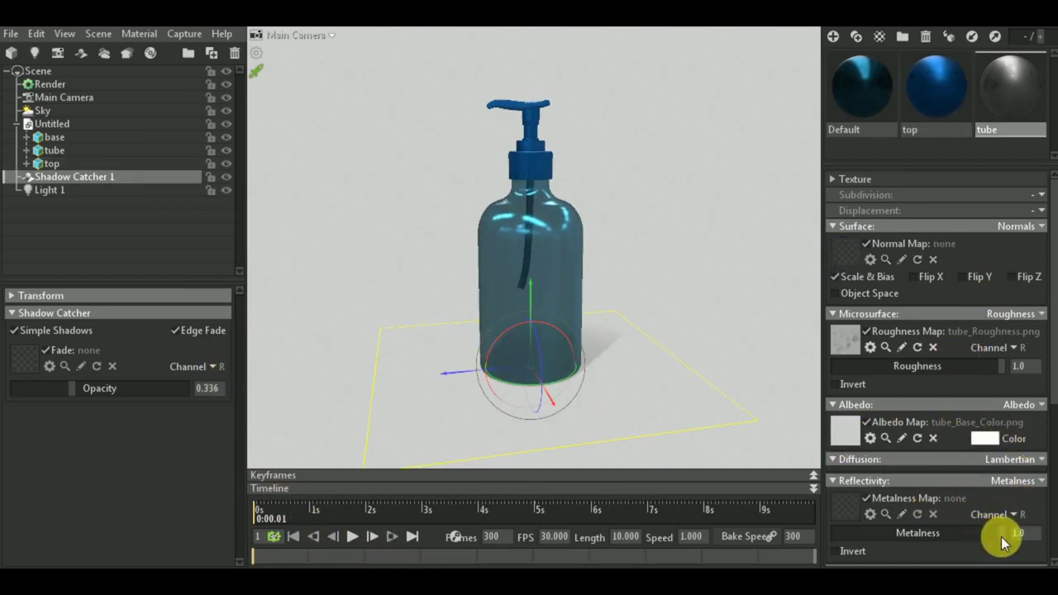
drag(1001, 536, 856, 539)
mouse_move(656, 238)
mouse_down()
mouse_move(698, 257)
mouse_move(499, 222)
mouse_move(536, 247)
mouse_up()
scroll(533, 248, up, 2)
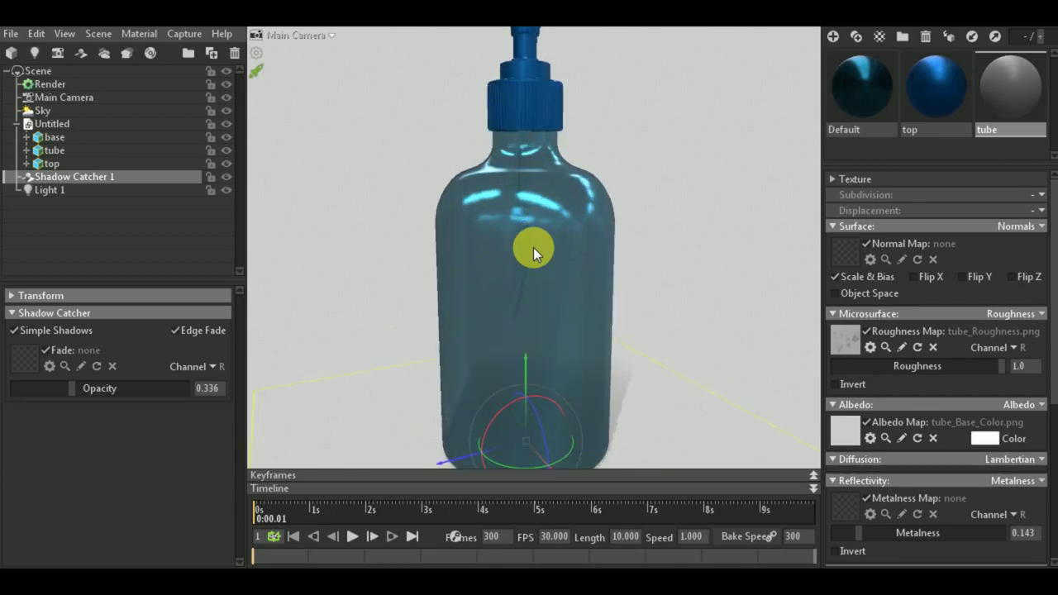
scroll(533, 247, down, 4)
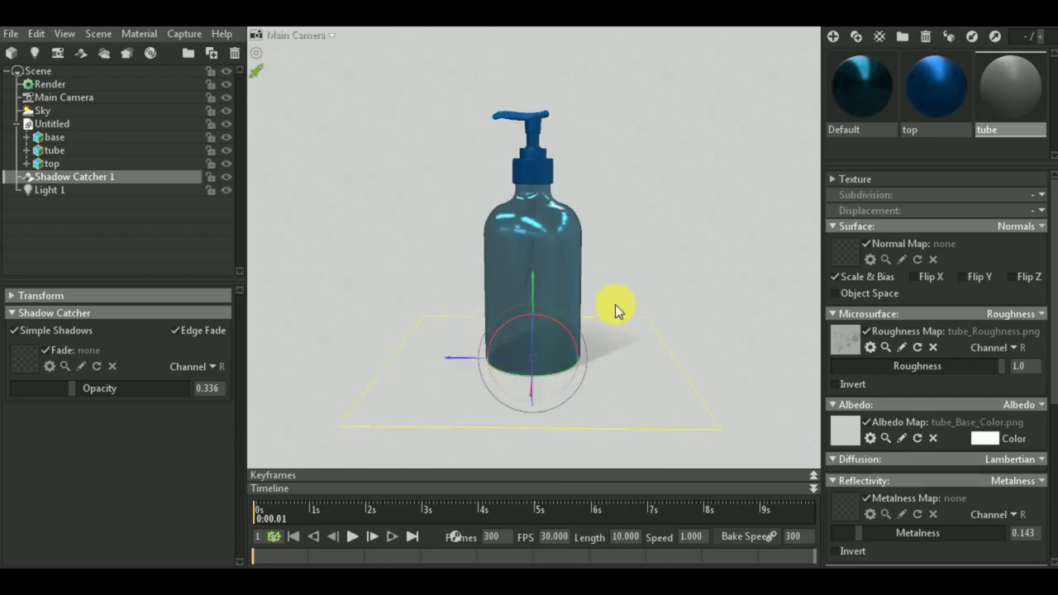
Set the tube's albedo colour to white
click(984, 439)
drag(423, 380, 247, 349)
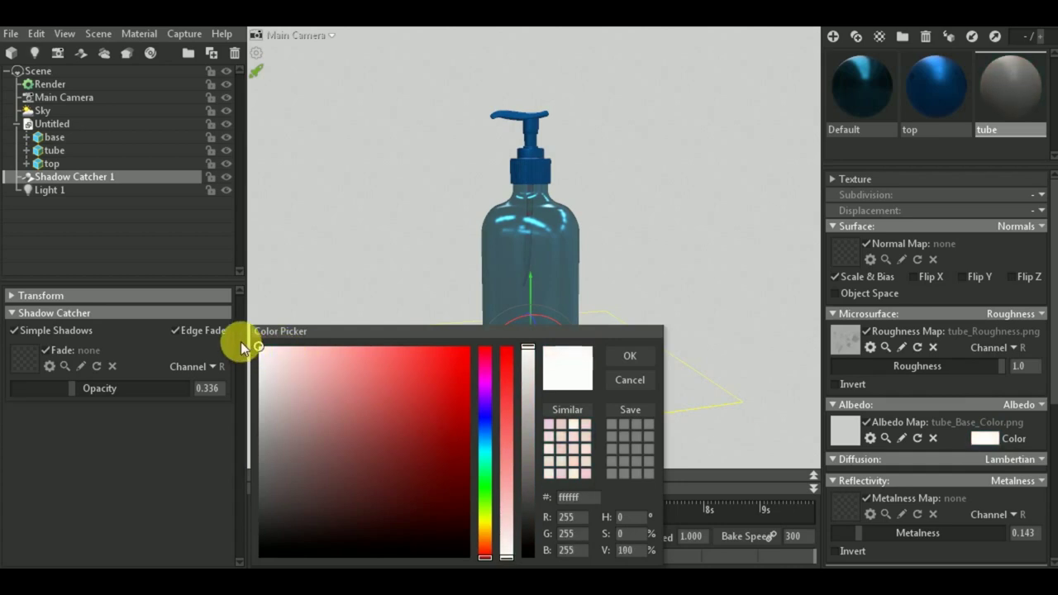
click(628, 357)
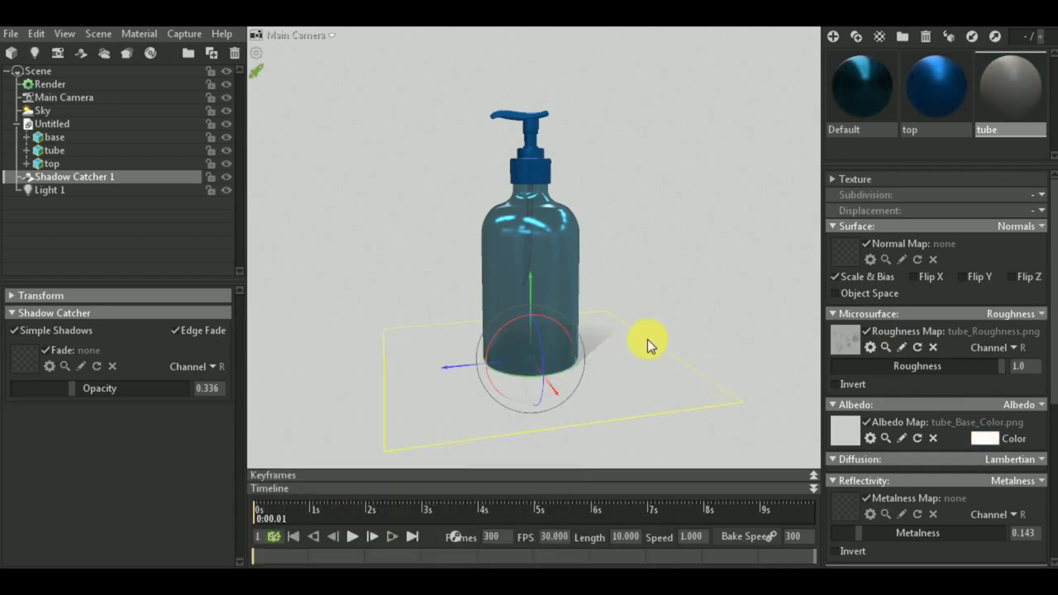
Try different metalness values and the Metalness Map on the top material, settling at 0.792
click(939, 96)
drag(1000, 536, 914, 529)
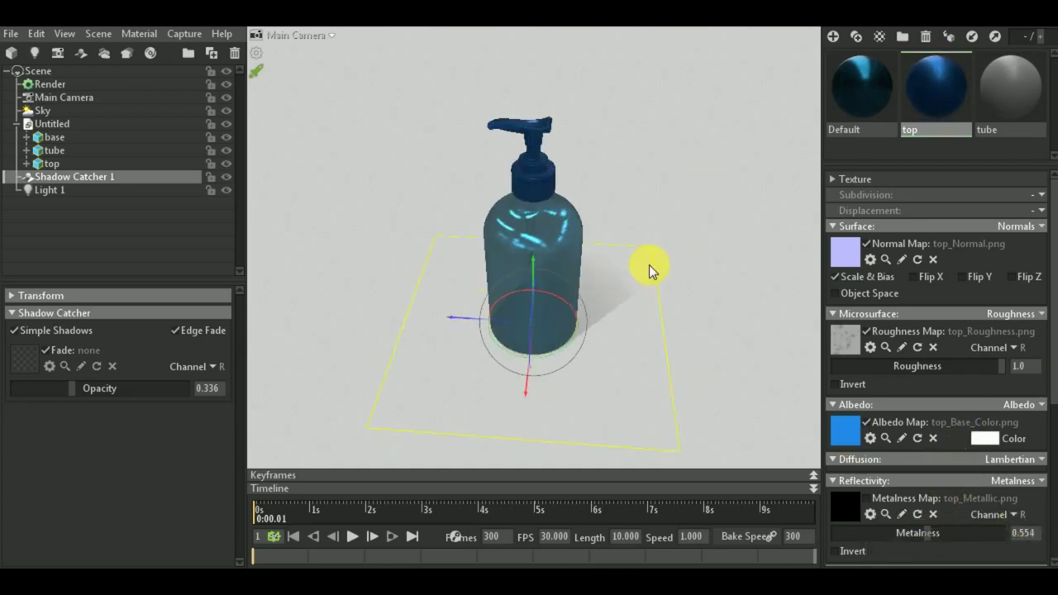
drag(649, 267, 702, 184)
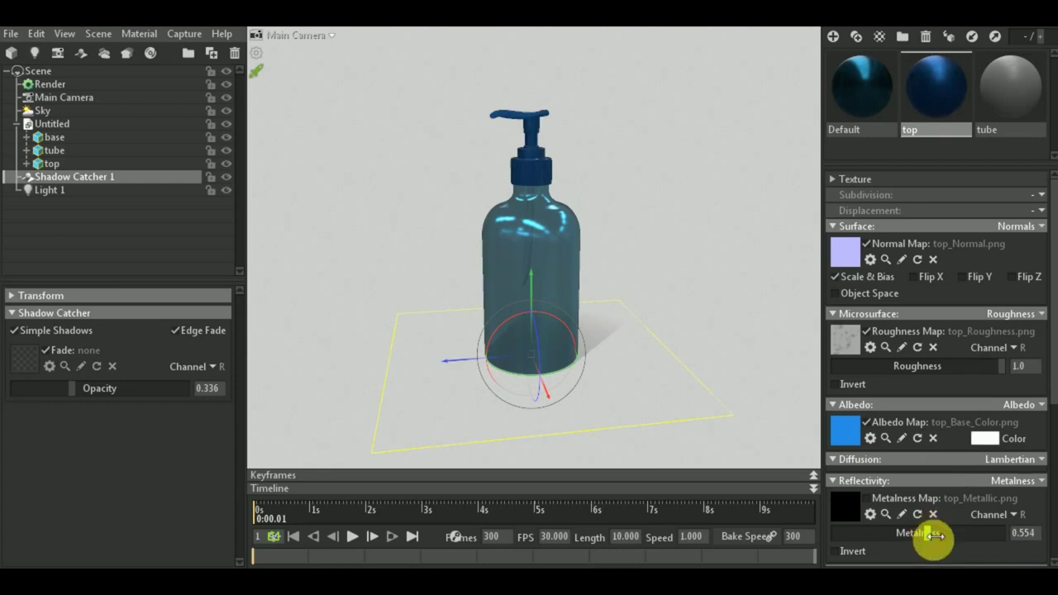
drag(936, 533, 1034, 534)
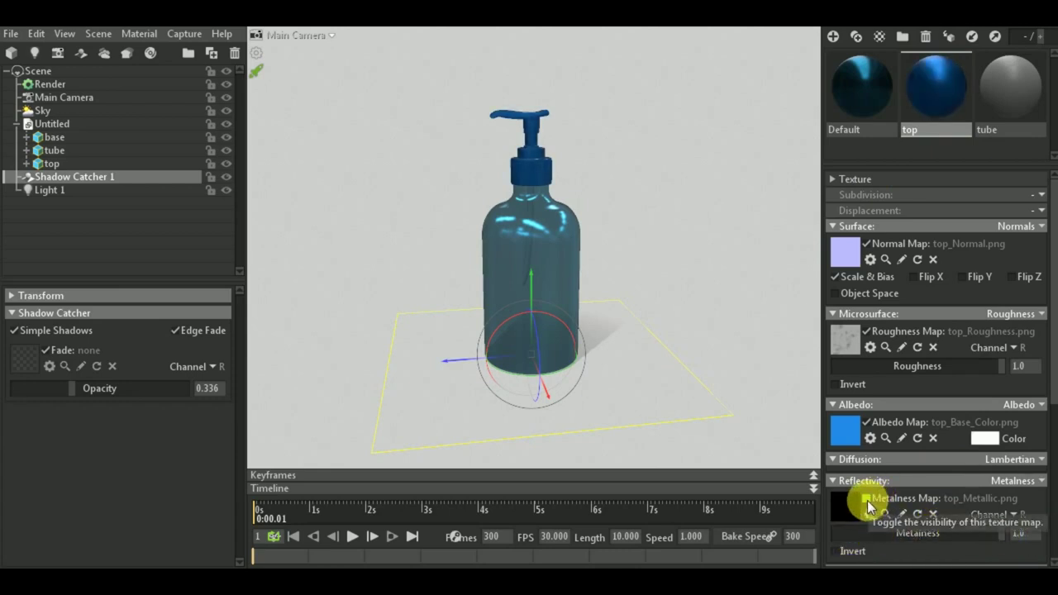
click(866, 498)
click(868, 497)
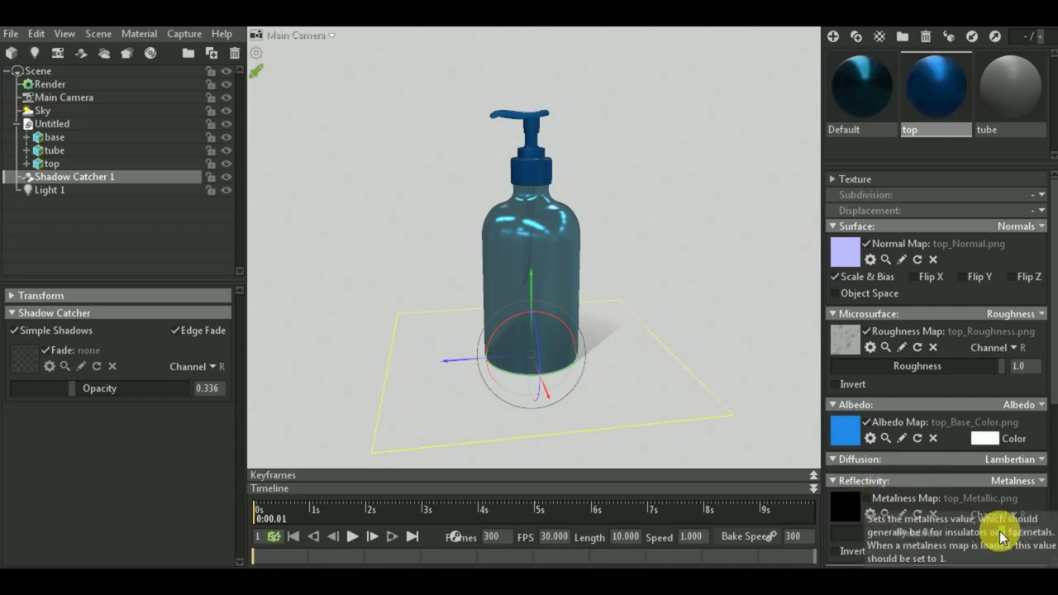
drag(934, 533, 958, 532)
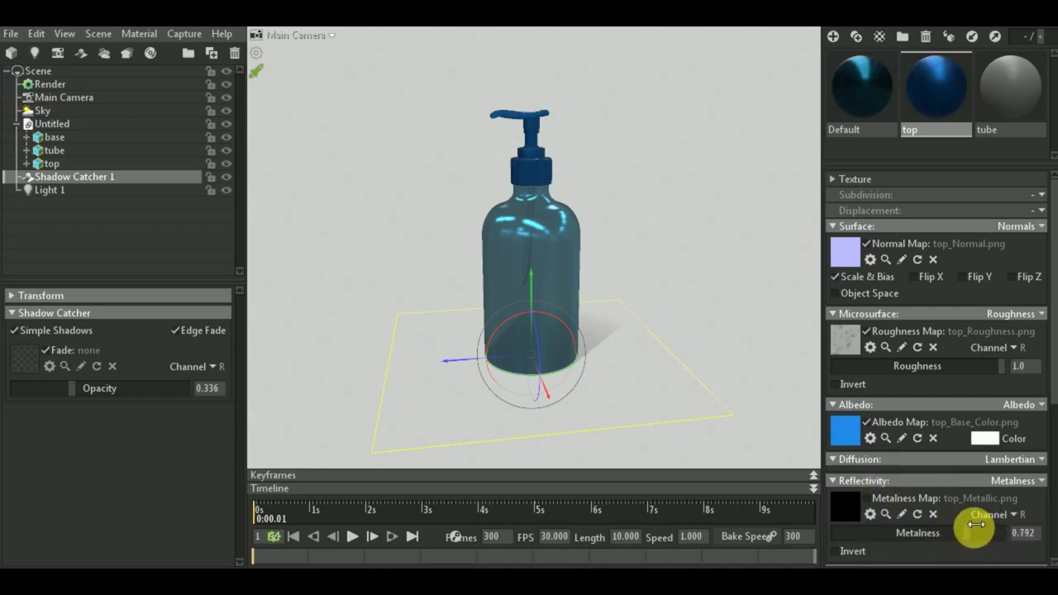
mouse_move(746, 329)
mouse_down()
mouse_move(685, 265)
mouse_move(642, 305)
mouse_move(710, 380)
mouse_up()
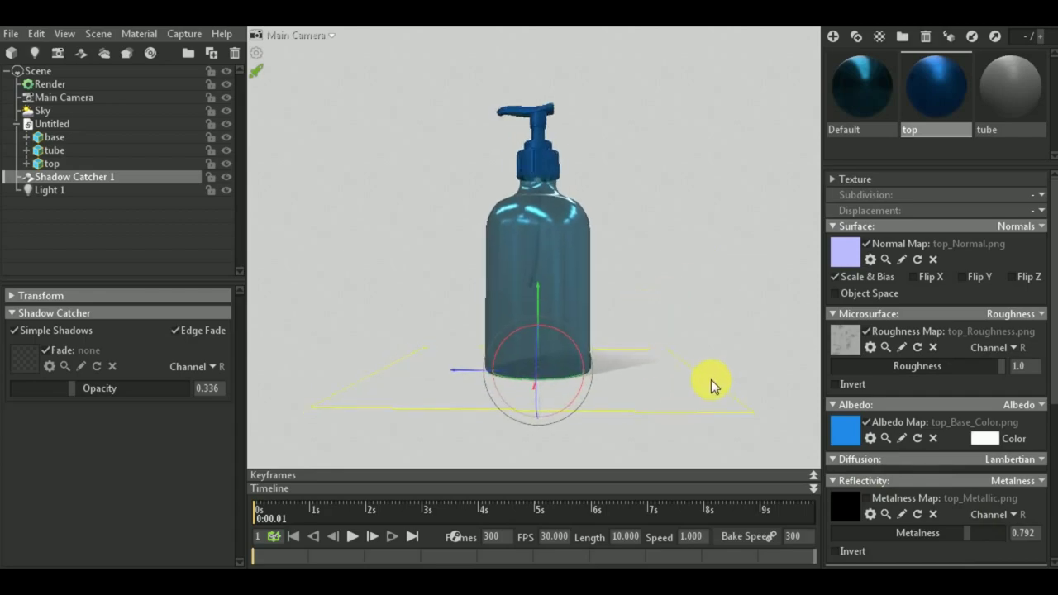